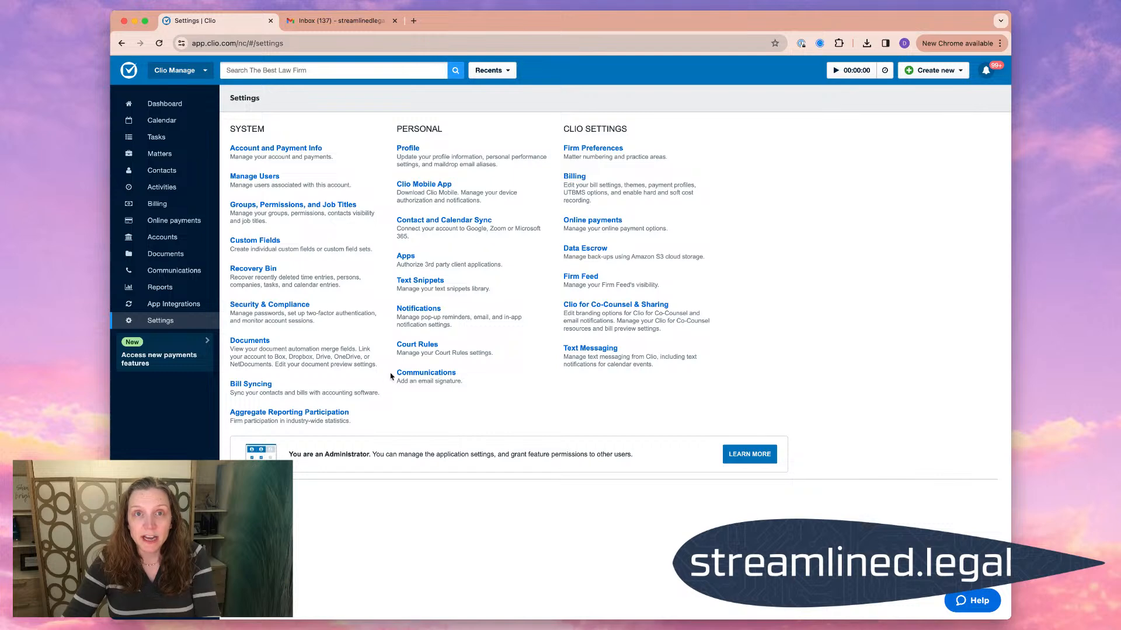
# - Check the Google email integration under the authorized apps settings, and return to the main settings page
pyautogui.click(405, 257)
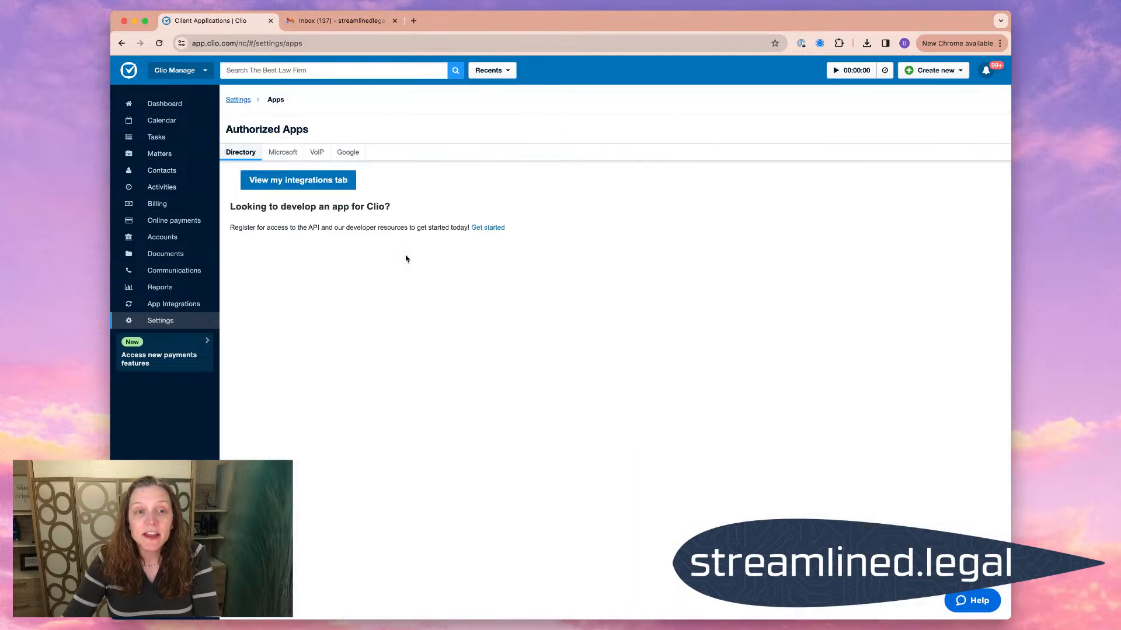
pyautogui.click(349, 153)
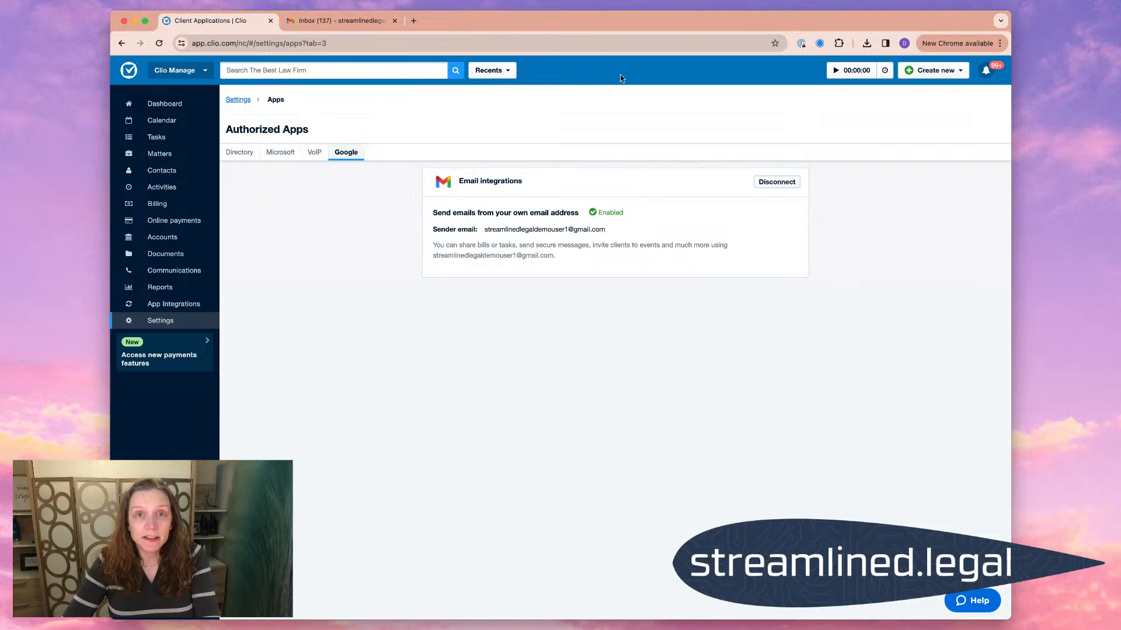
pyautogui.click(238, 99)
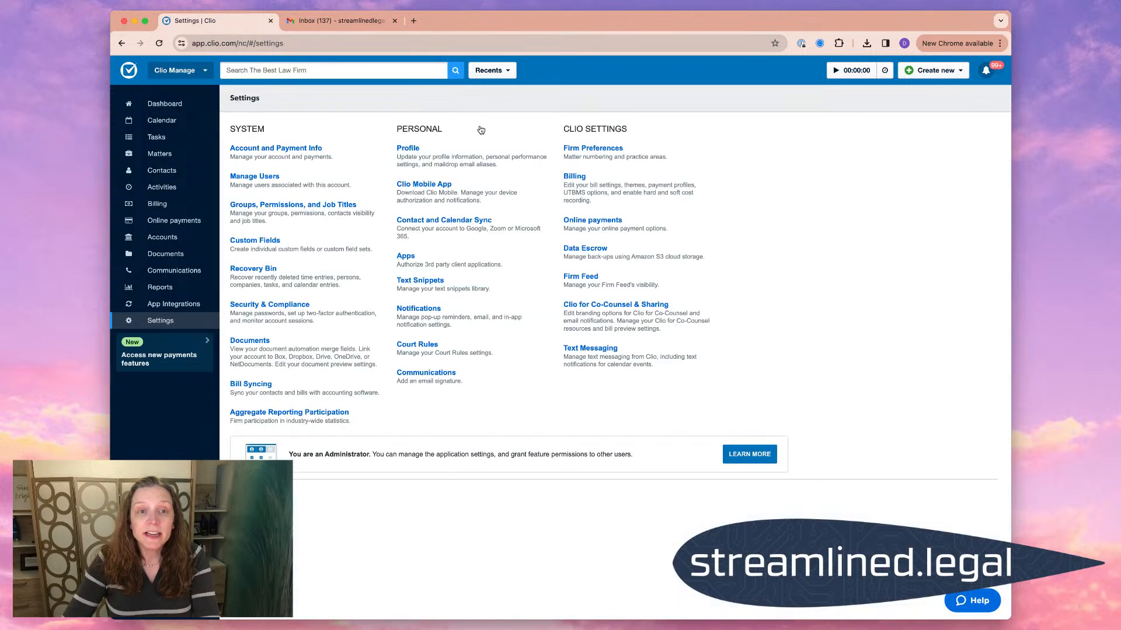
# - Open the personal communication settings and clear the entire existing email signature
pyautogui.click(424, 374)
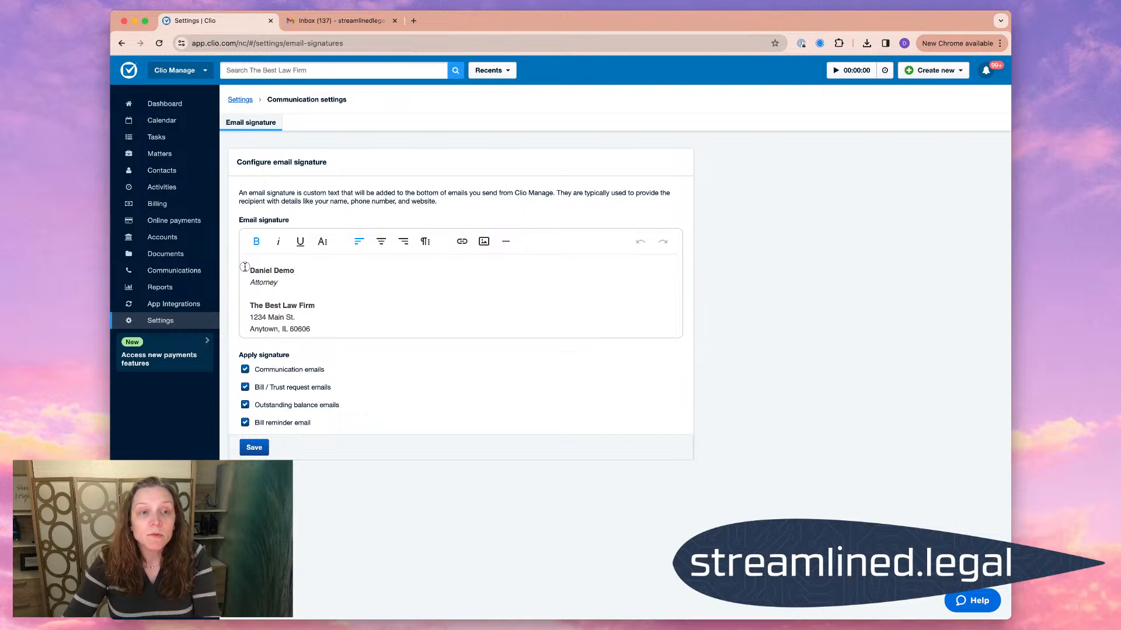
pyautogui.moveTo(245, 266); pyautogui.dragTo(638, 580)
pyautogui.press('BackSpace')
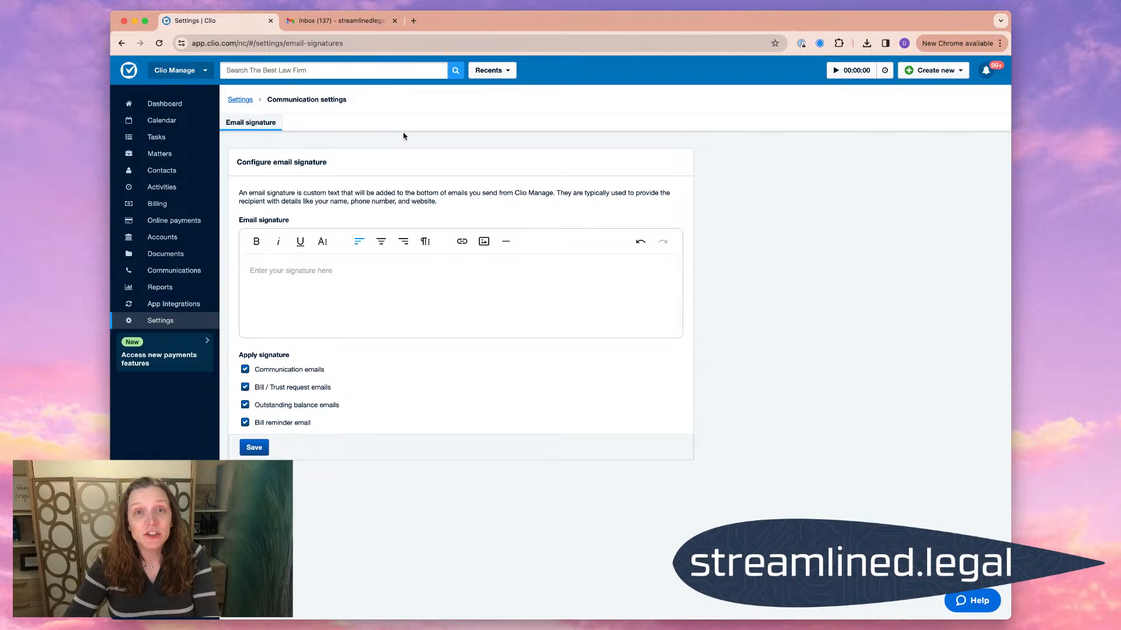
# - Switch to Gmail and open its full general settings at the Signature section
pyautogui.click(348, 21)
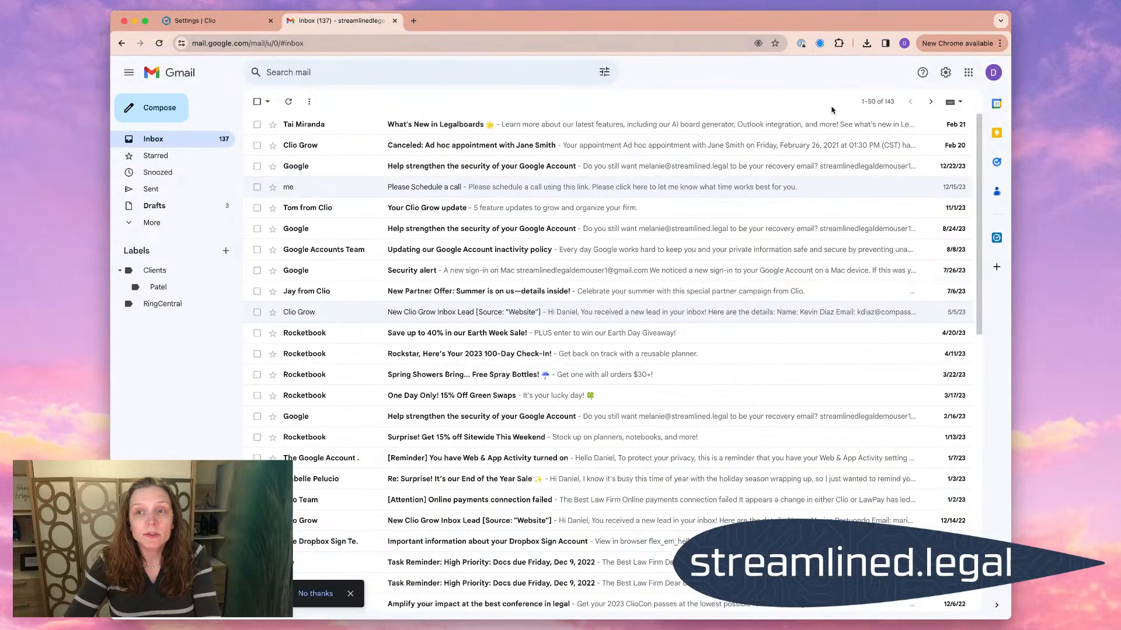
pyautogui.click(945, 74)
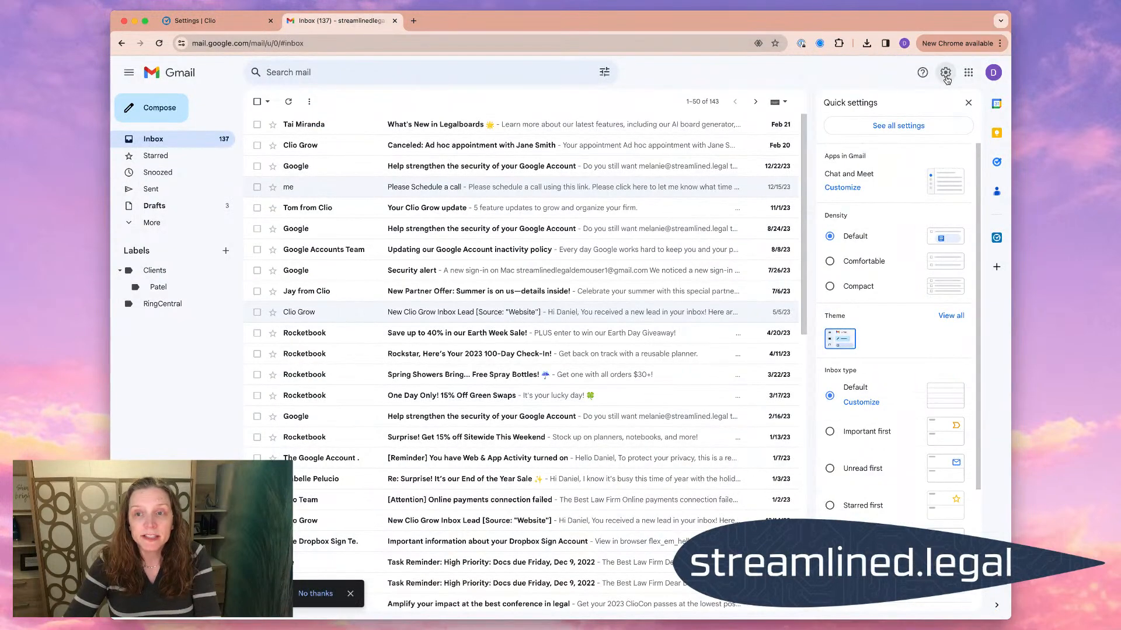
pyautogui.click(905, 129)
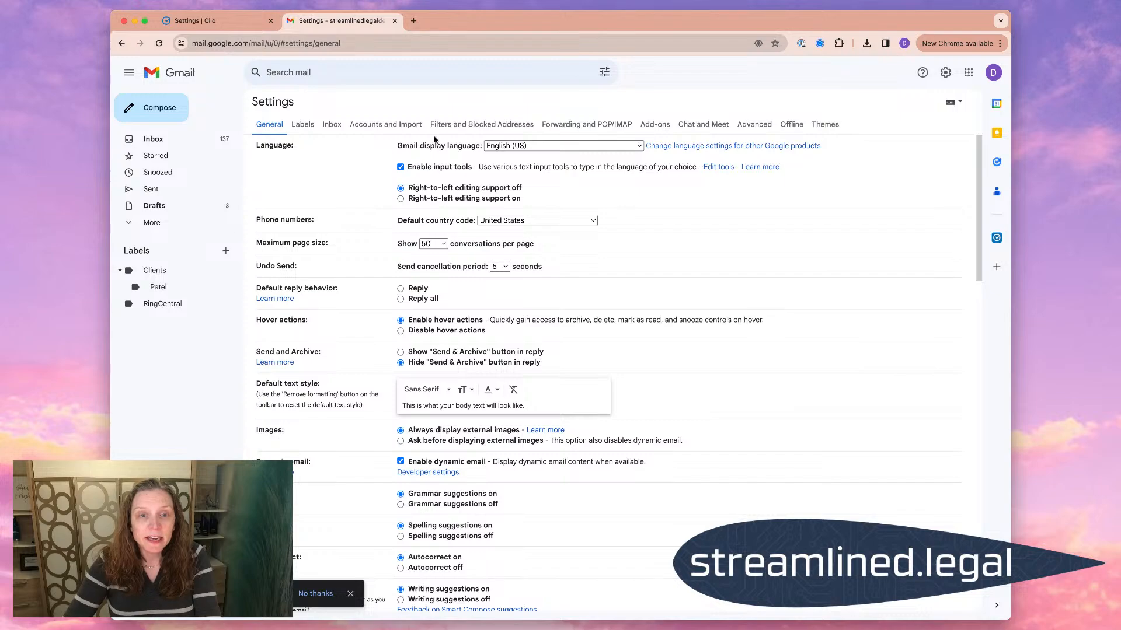
pyautogui.scroll(-8, 760, 397)
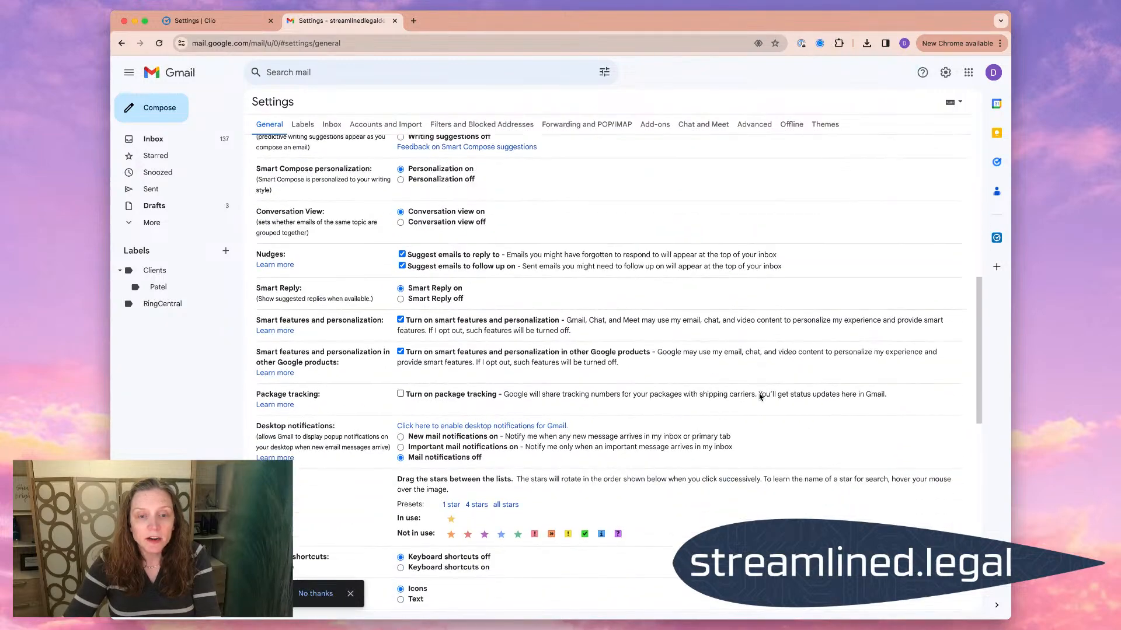
pyautogui.scroll(-8, 760, 397)
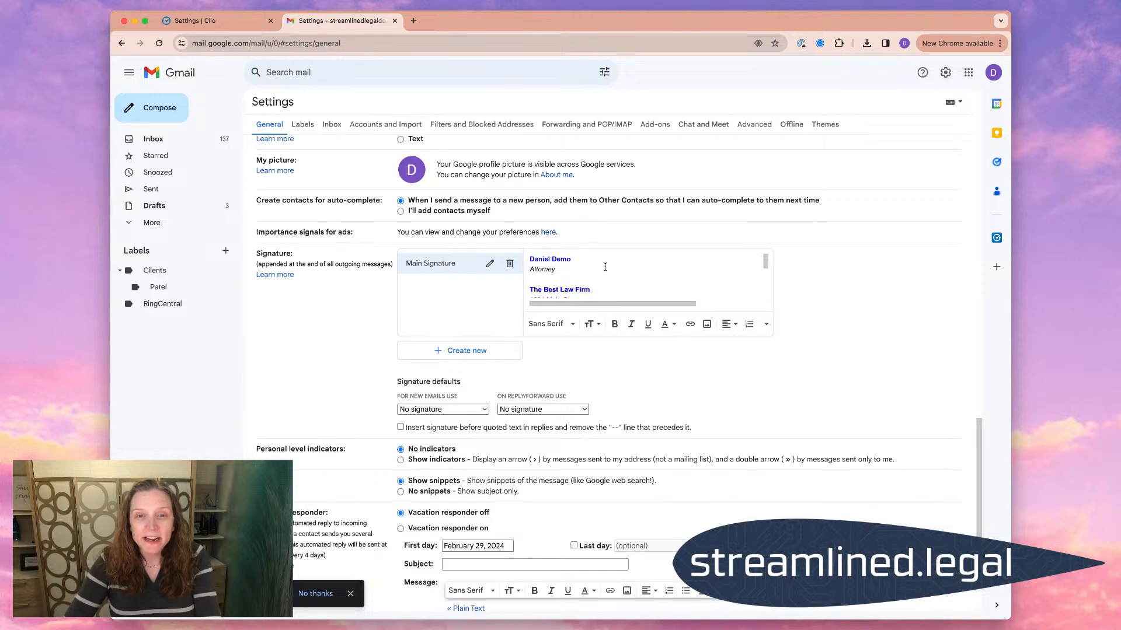
# - Copy the whole content of Main Signature, from the attorney's name through the photo
pyautogui.scroll(-4, 605, 266)
pyautogui.scroll(3, 605, 266)
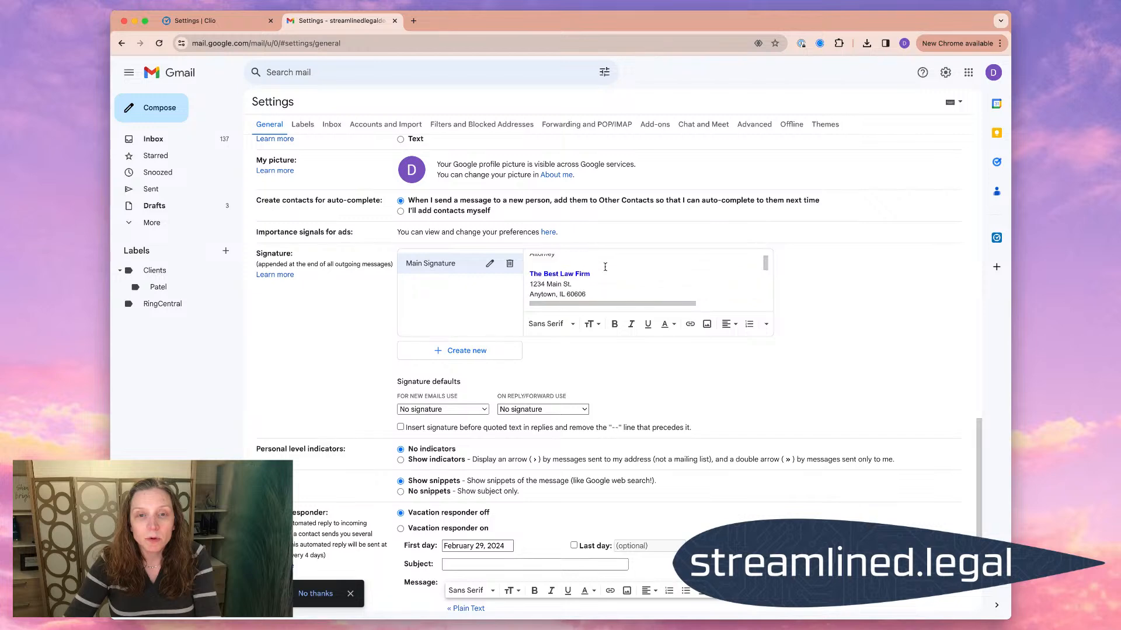
pyautogui.scroll(-3, 605, 266)
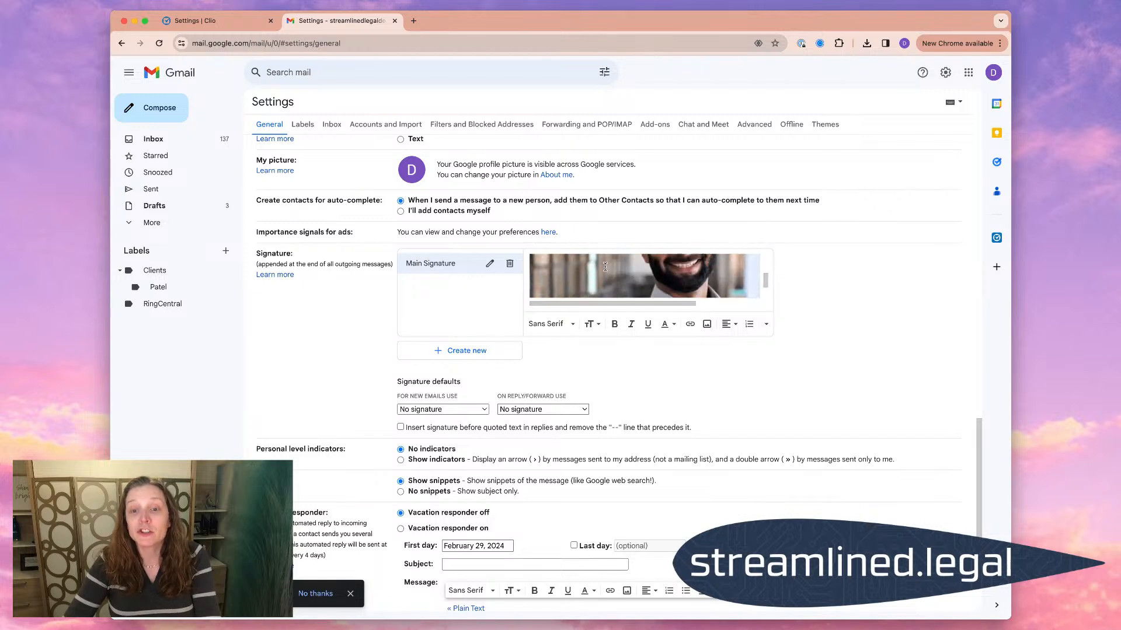
pyautogui.scroll(5, 605, 267)
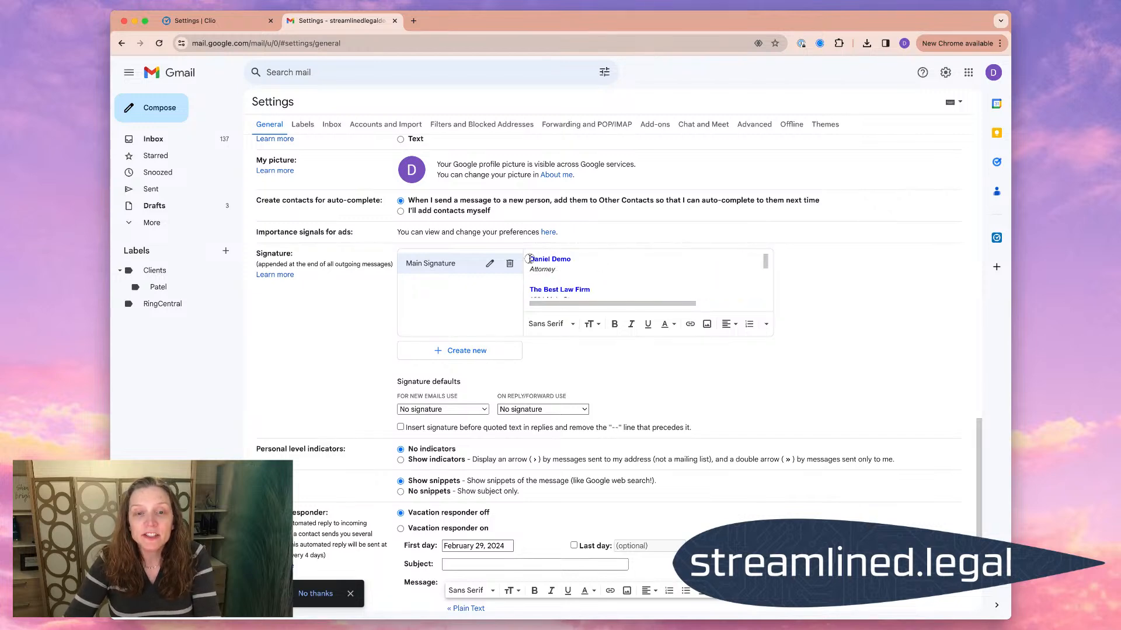
pyautogui.moveTo(529, 259)
pyautogui.mouseDown()
pyautogui.moveTo(759, 374)
pyautogui.moveTo(771, 398)
pyautogui.mouseUp()
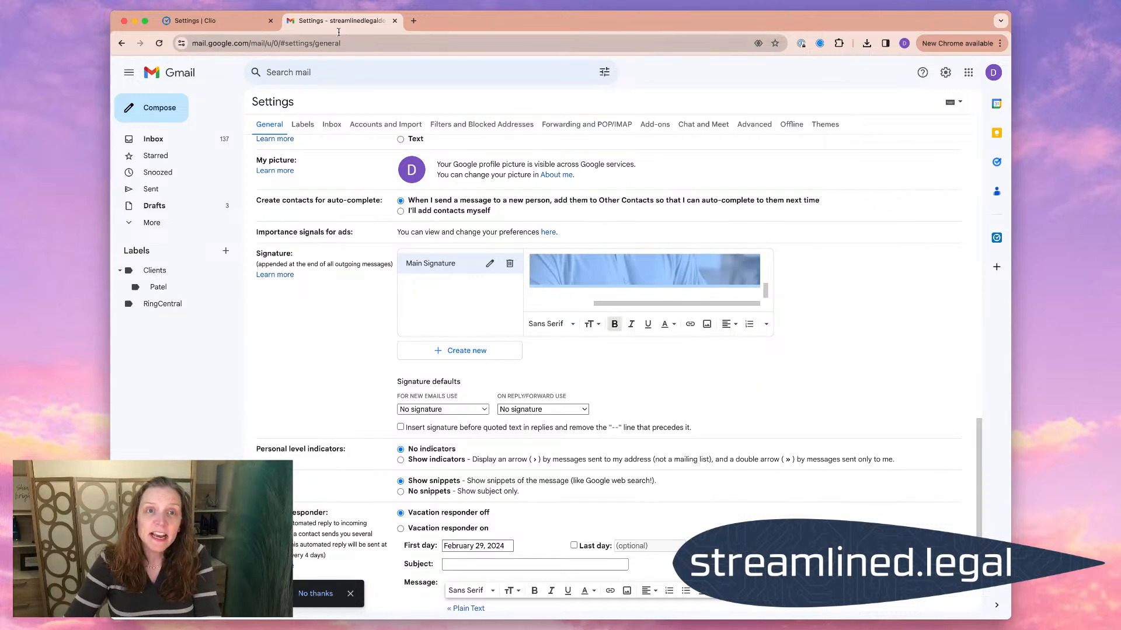
# - Switch back to Clio and paste the copied signature with its photo into the empty email signature
pyautogui.click(242, 23)
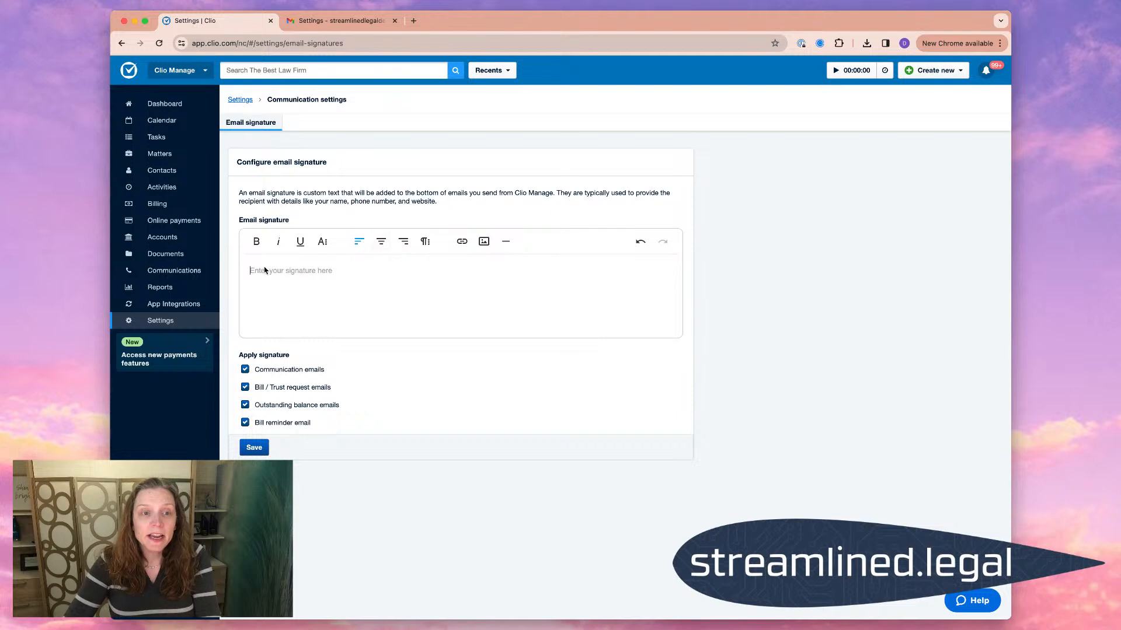
pyautogui.write('Daniel Demo Attorney  The Best Law Firm 1234 Main St. Anytown, IL 60606 (666) 555-1212')
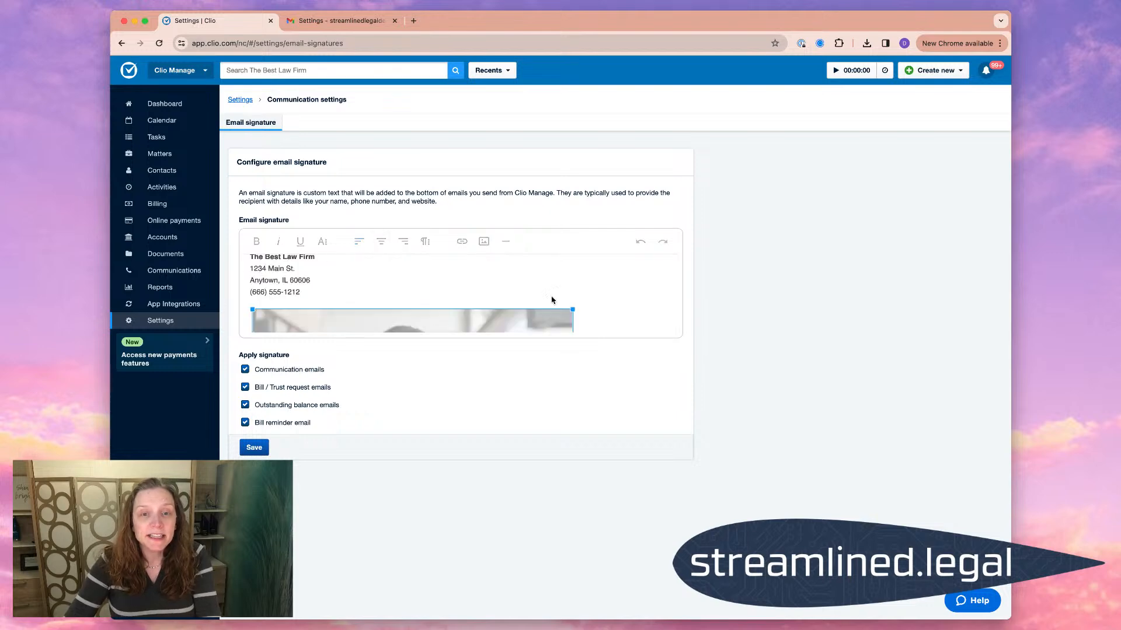
pyautogui.scroll(3, 593, 298)
pyautogui.scroll(1, 593, 296)
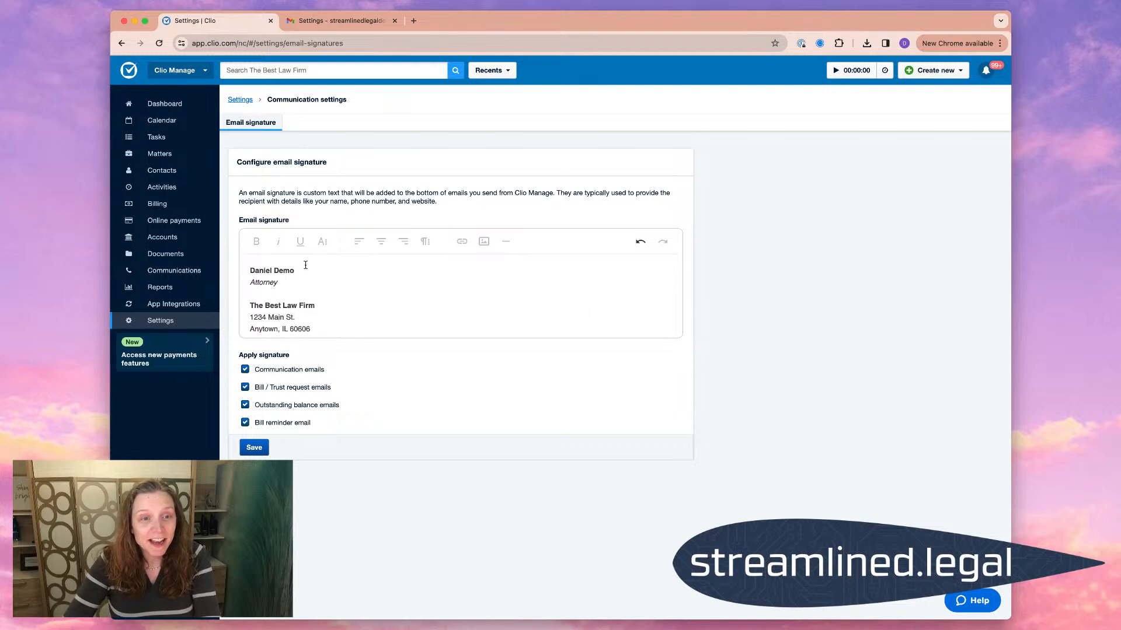
# - Change the text color of the attorney's name in the signature to blue
pyautogui.moveTo(298, 271); pyautogui.dragTo(244, 271)
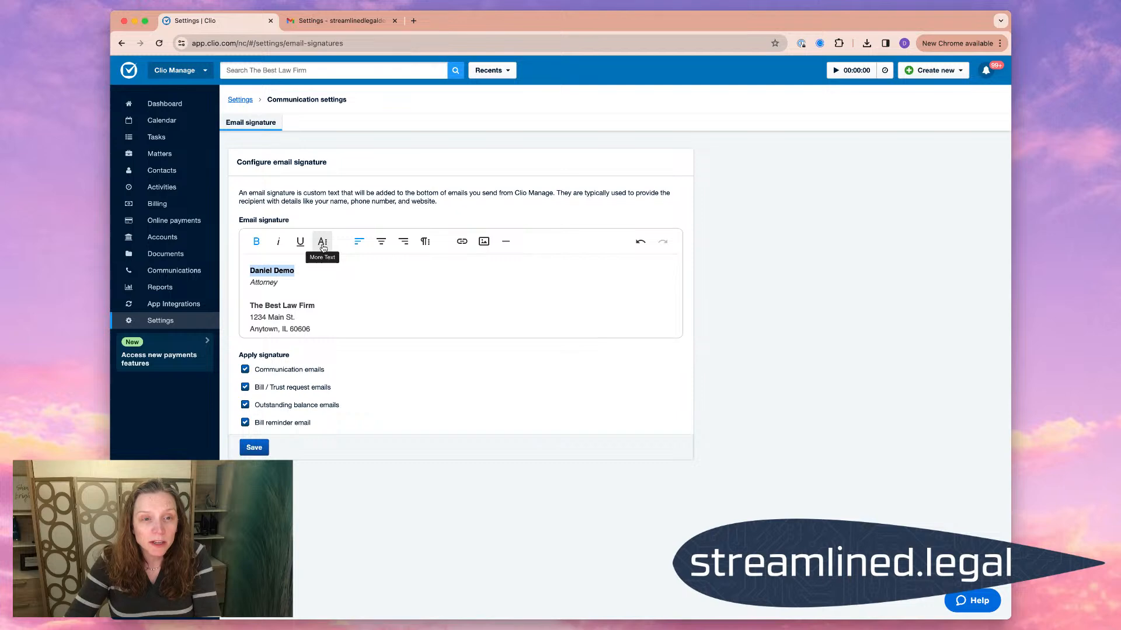
pyautogui.click(323, 244)
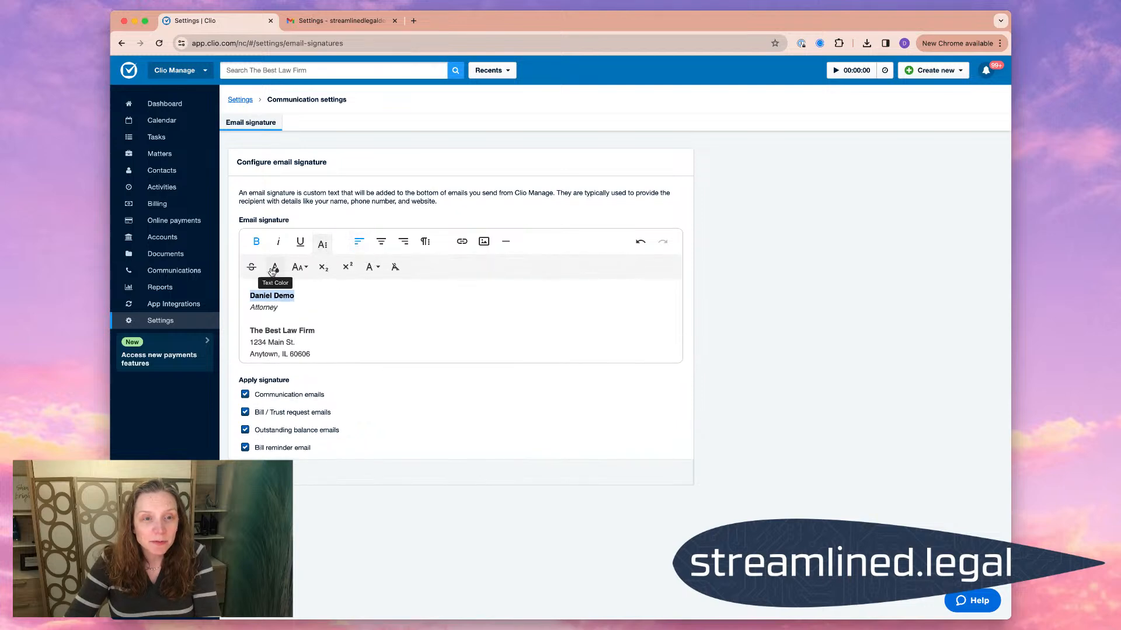
pyautogui.click(272, 270)
pyautogui.click(335, 300)
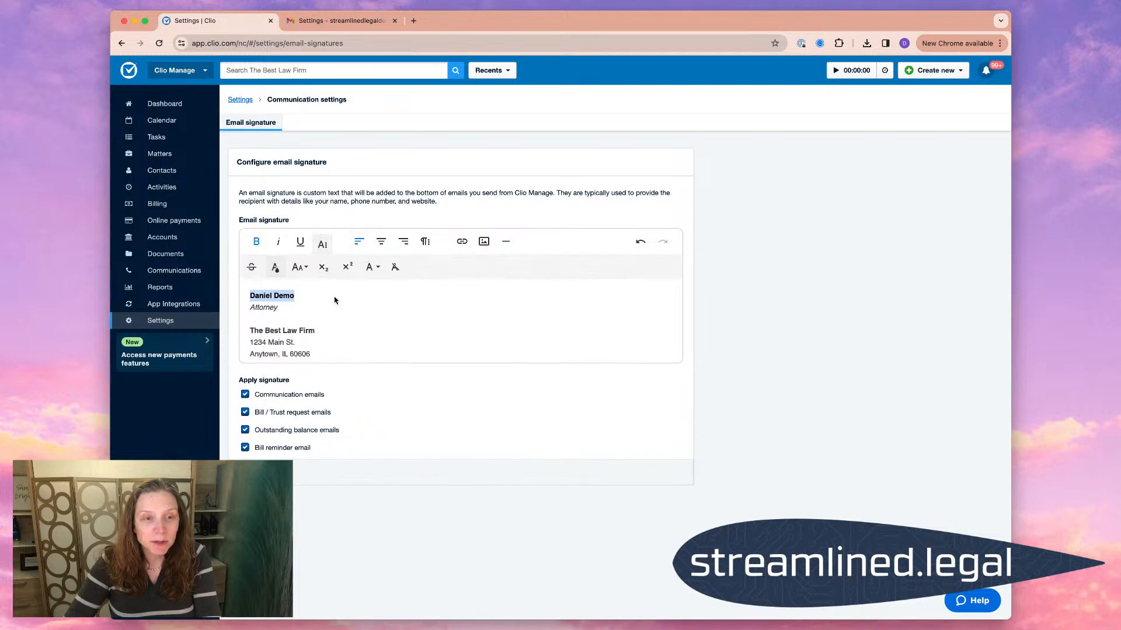
# - Change the text color of The Best Law Firm in the signature to the same blue
pyautogui.moveTo(250, 330); pyautogui.dragTo(347, 321)
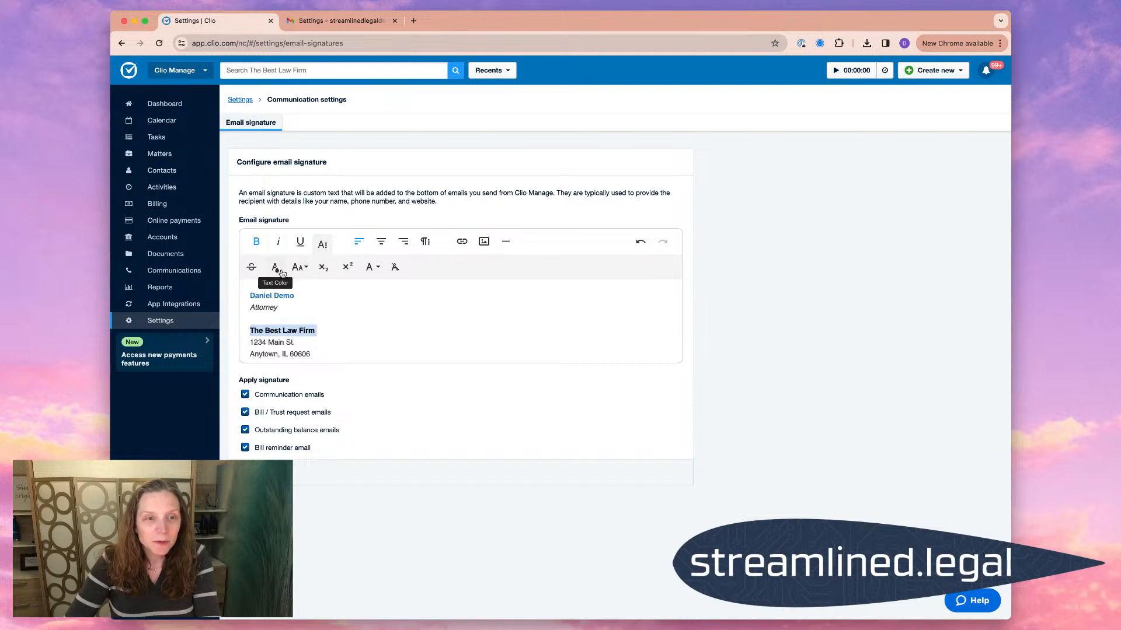
pyautogui.click(277, 271)
pyautogui.click(335, 300)
pyautogui.click(393, 316)
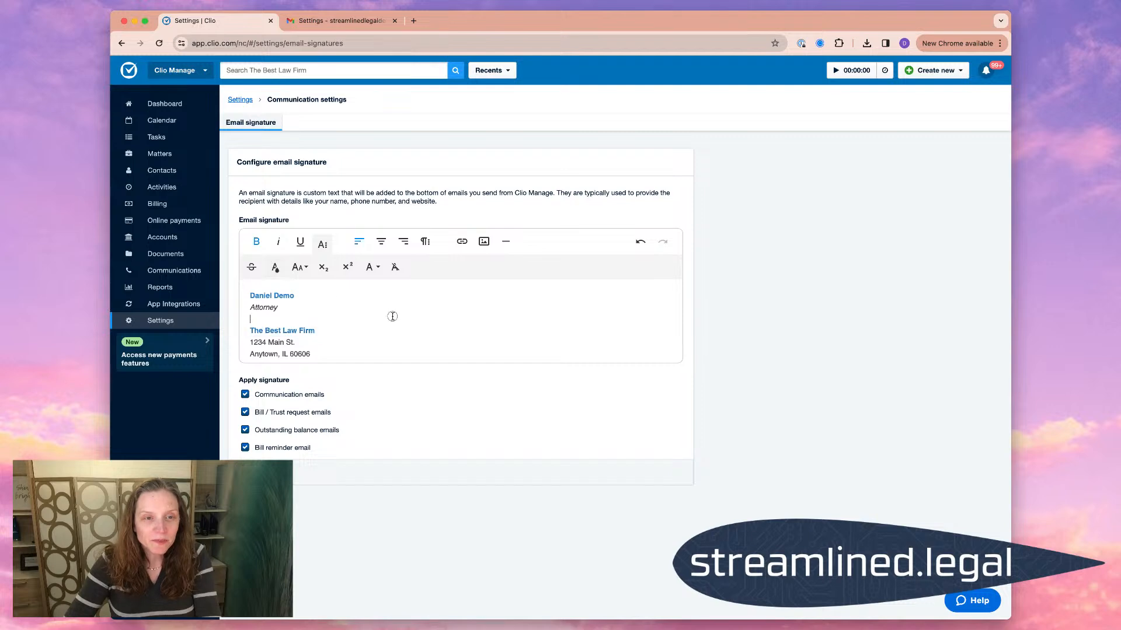
# - Review the whole signature, checking its text formatting, contact lines and the photo's size
pyautogui.scroll(-3, 458, 326)
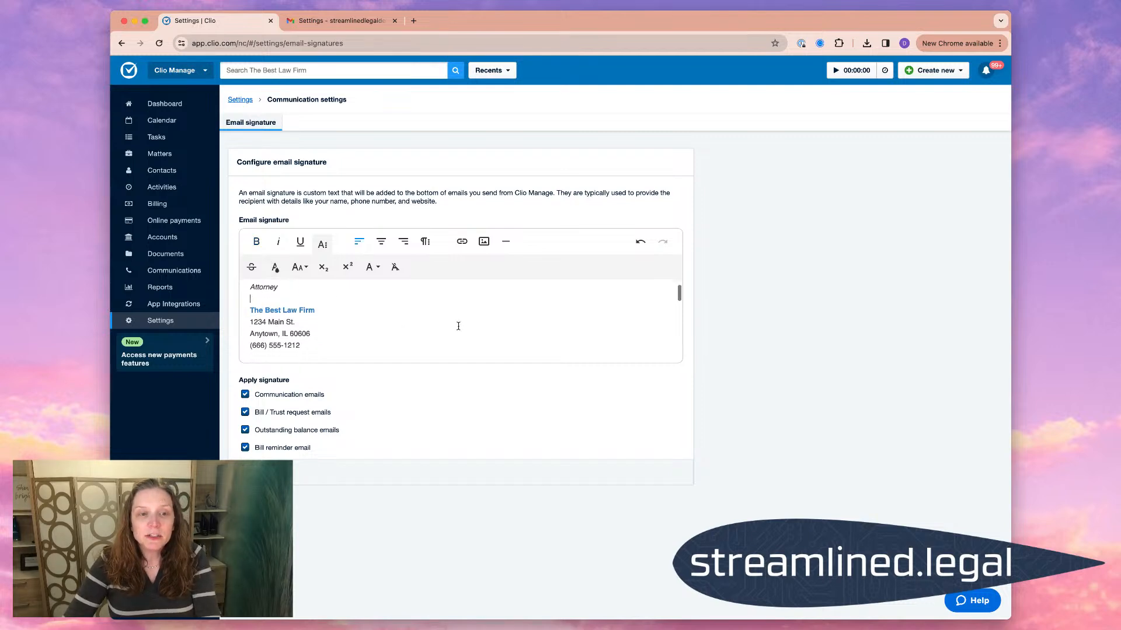
pyautogui.scroll(3, 458, 326)
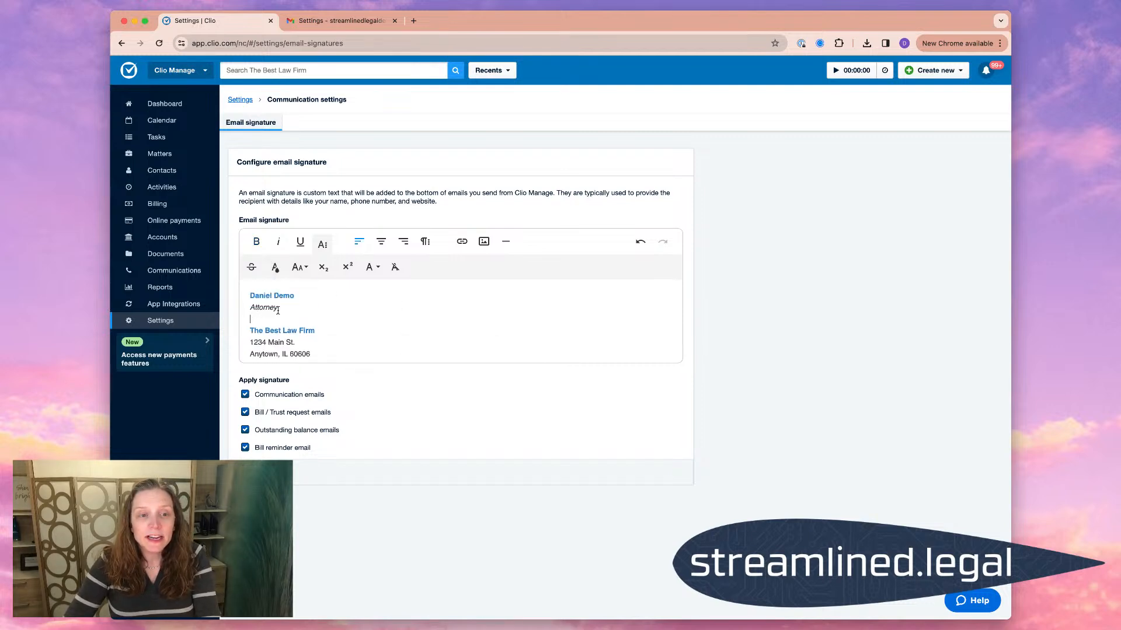
pyautogui.scroll(-5, 598, 334)
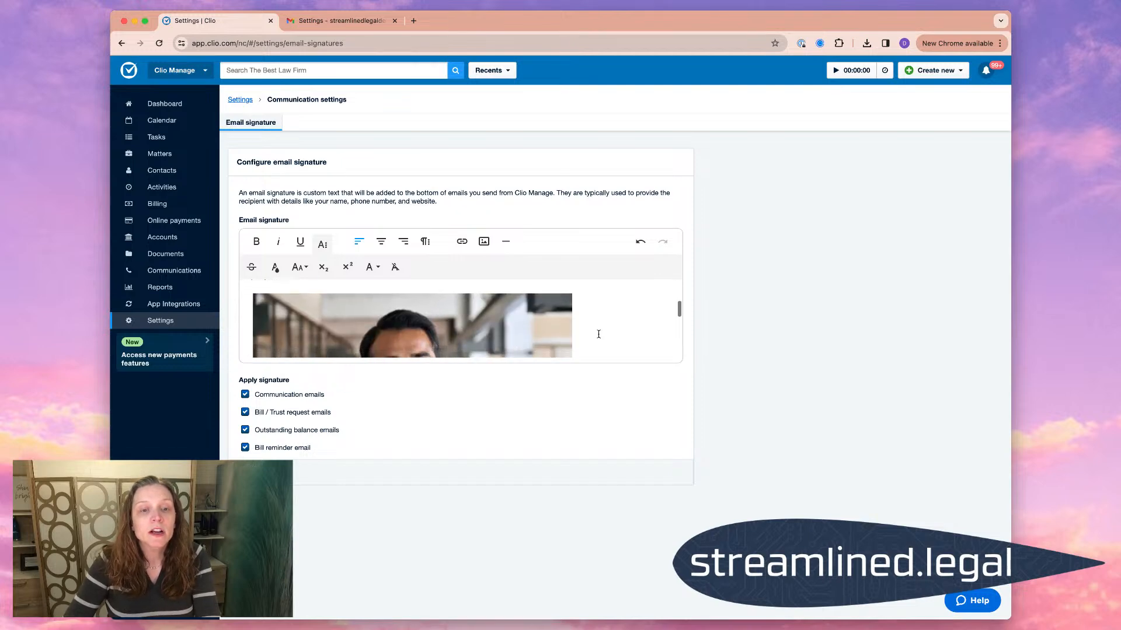
pyautogui.scroll(-5, 598, 334)
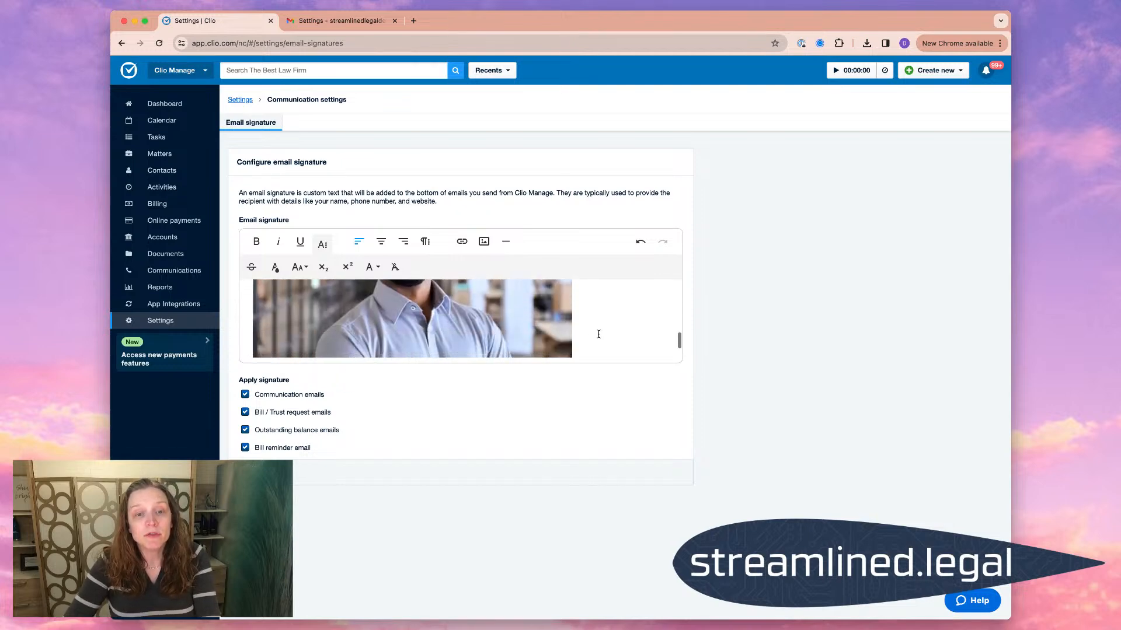
pyautogui.scroll(5, 598, 334)
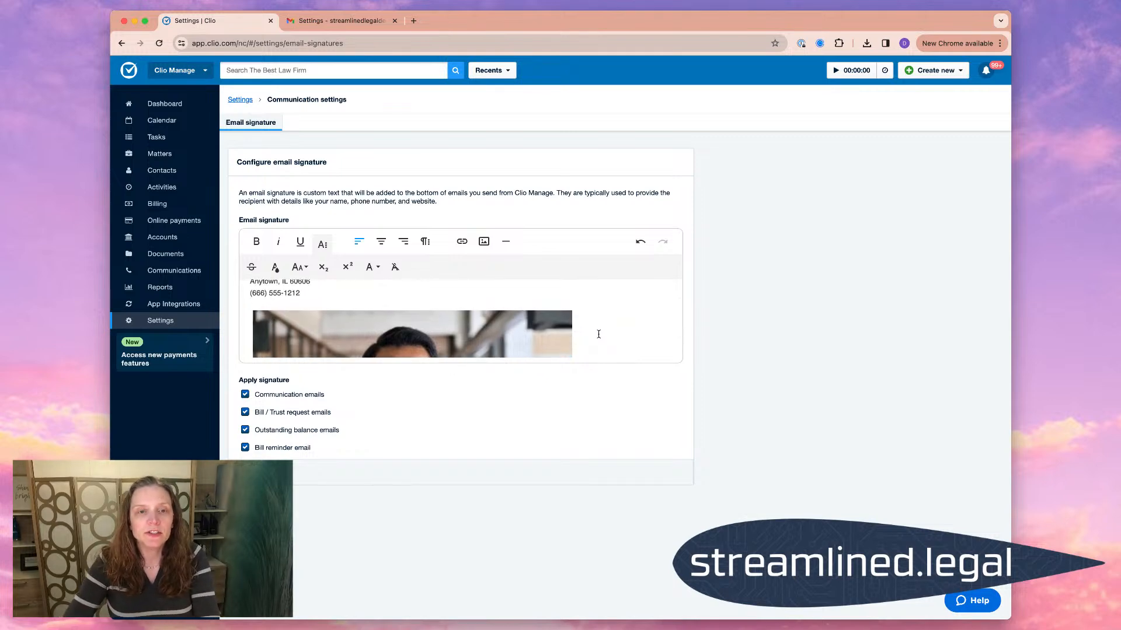
pyautogui.scroll(-5, 598, 334)
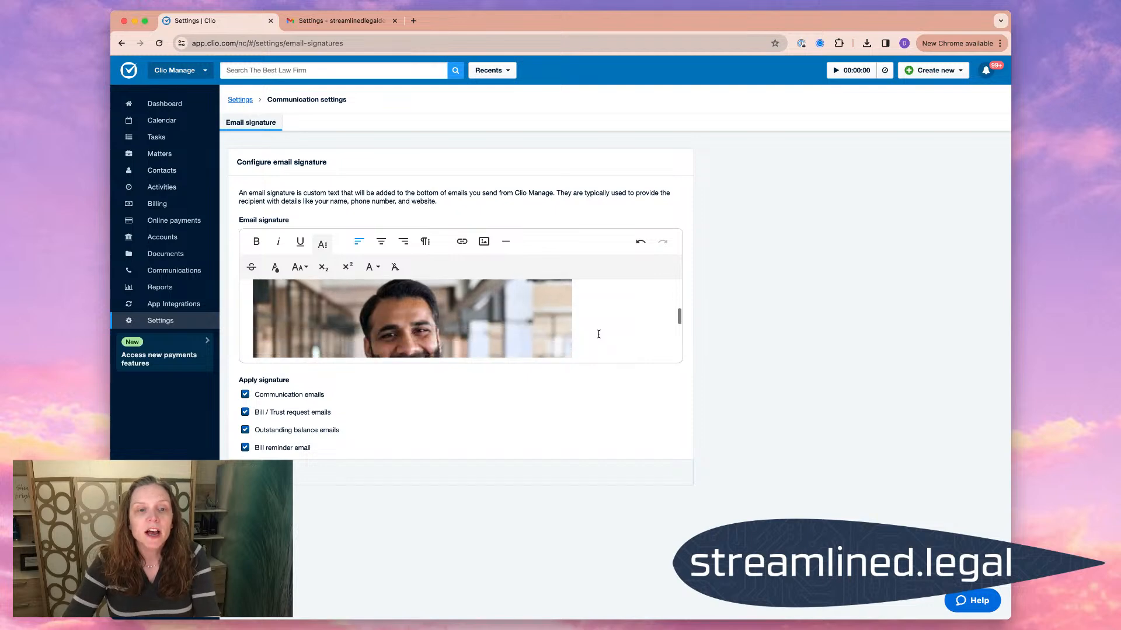
pyautogui.scroll(10, 598, 334)
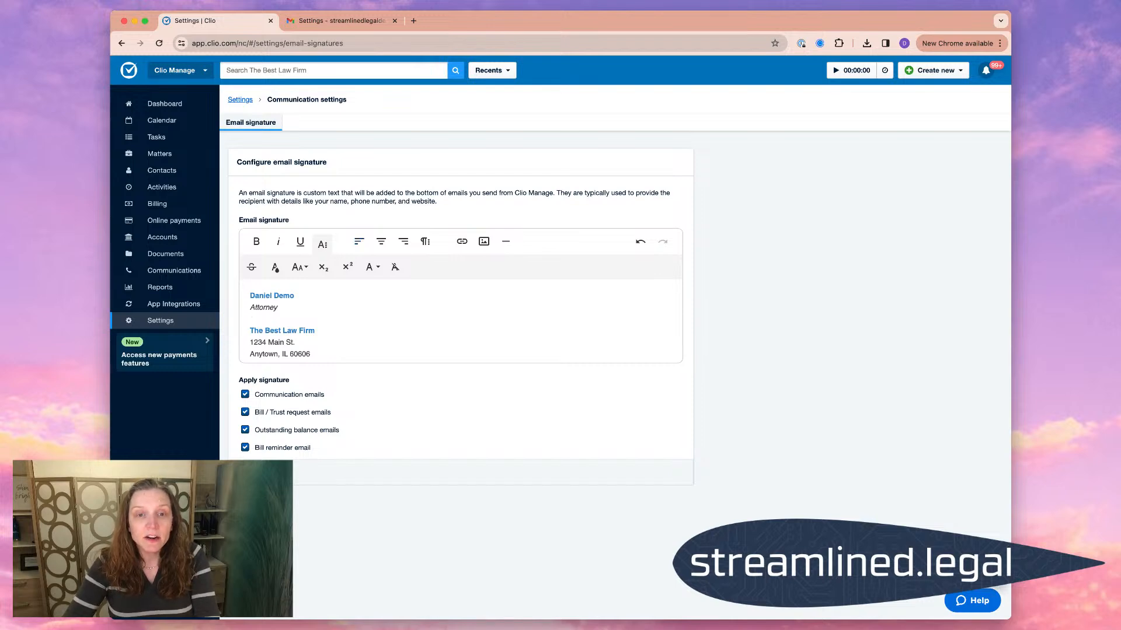
pyautogui.scroll(-5, 521, 330)
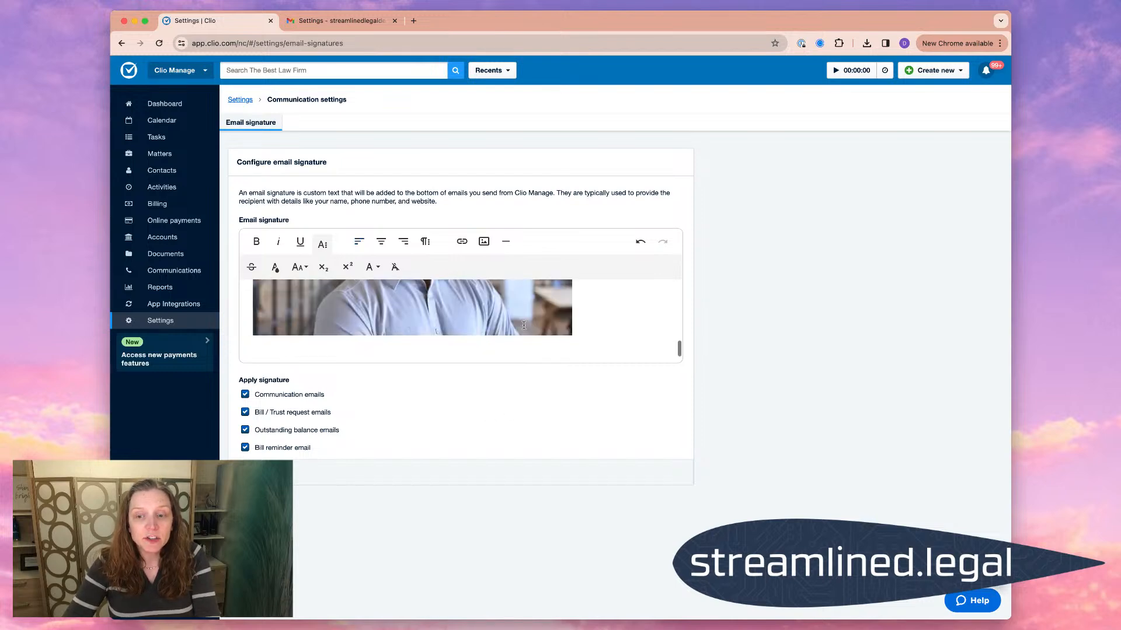
pyautogui.scroll(5, 637, 335)
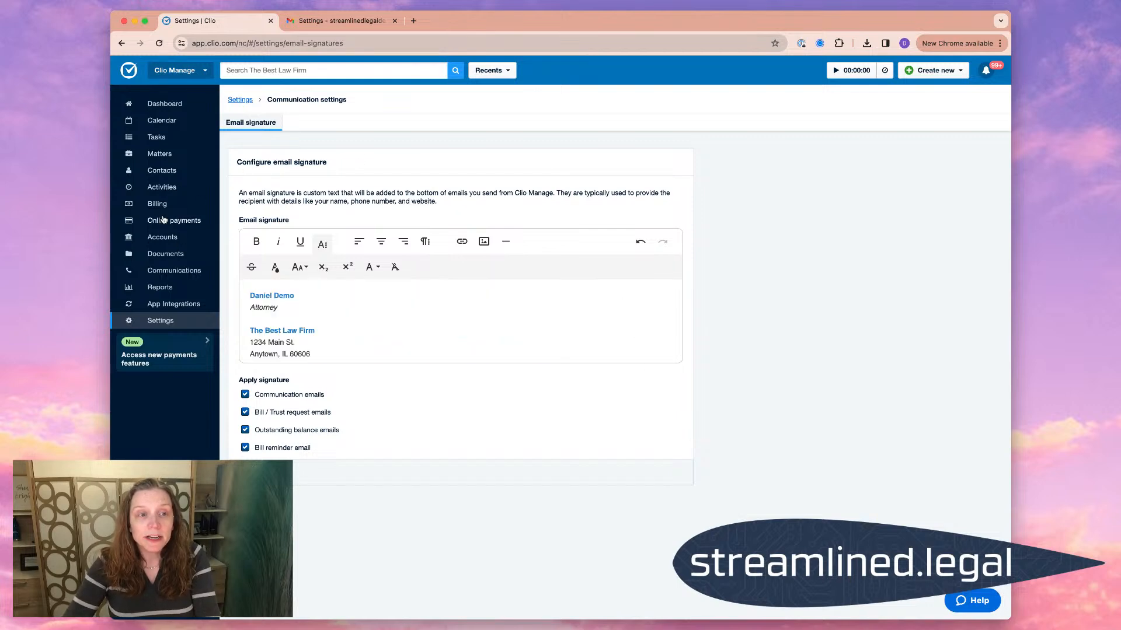
# - Start a new email from the Communications area and assign it to the New Business Formation matter
pyautogui.click(169, 271)
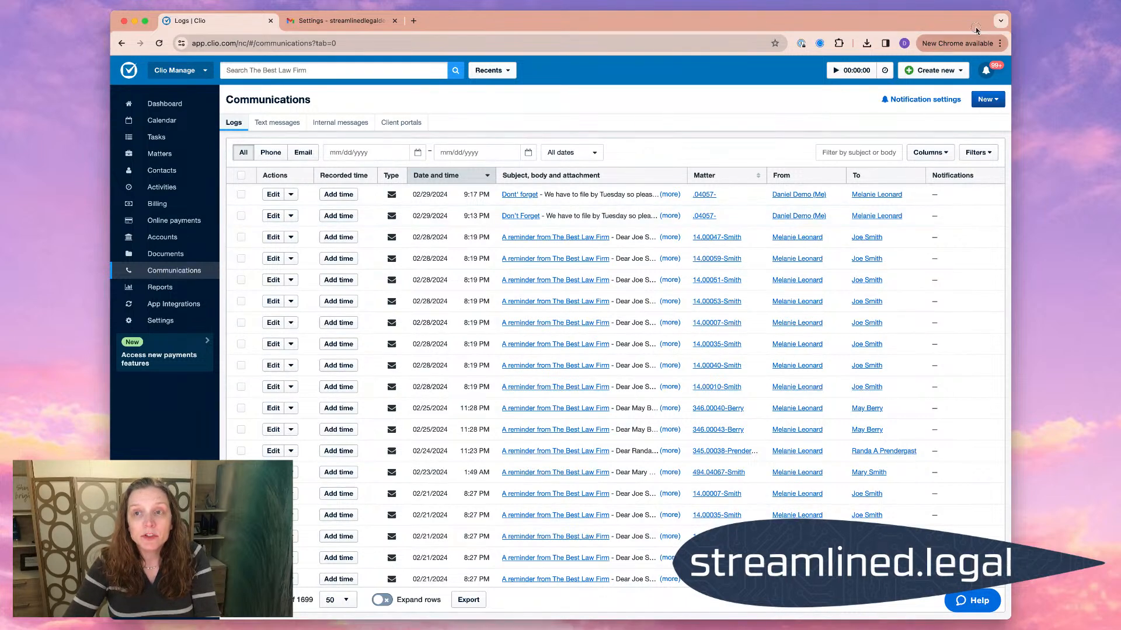
pyautogui.click(985, 100)
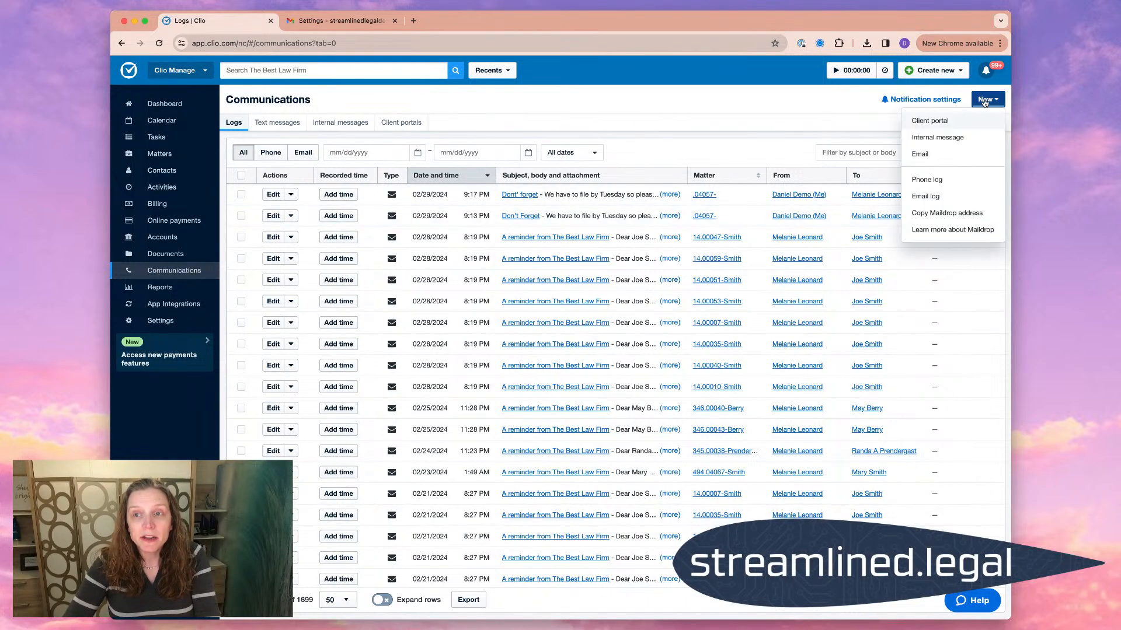
pyautogui.click(920, 154)
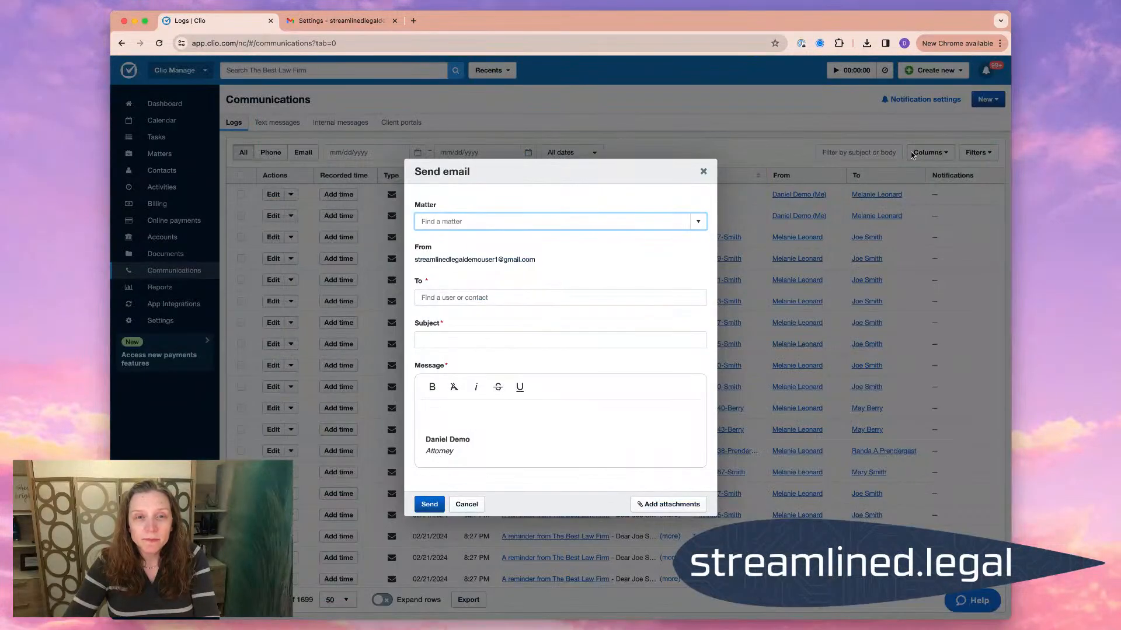
pyautogui.click(697, 224)
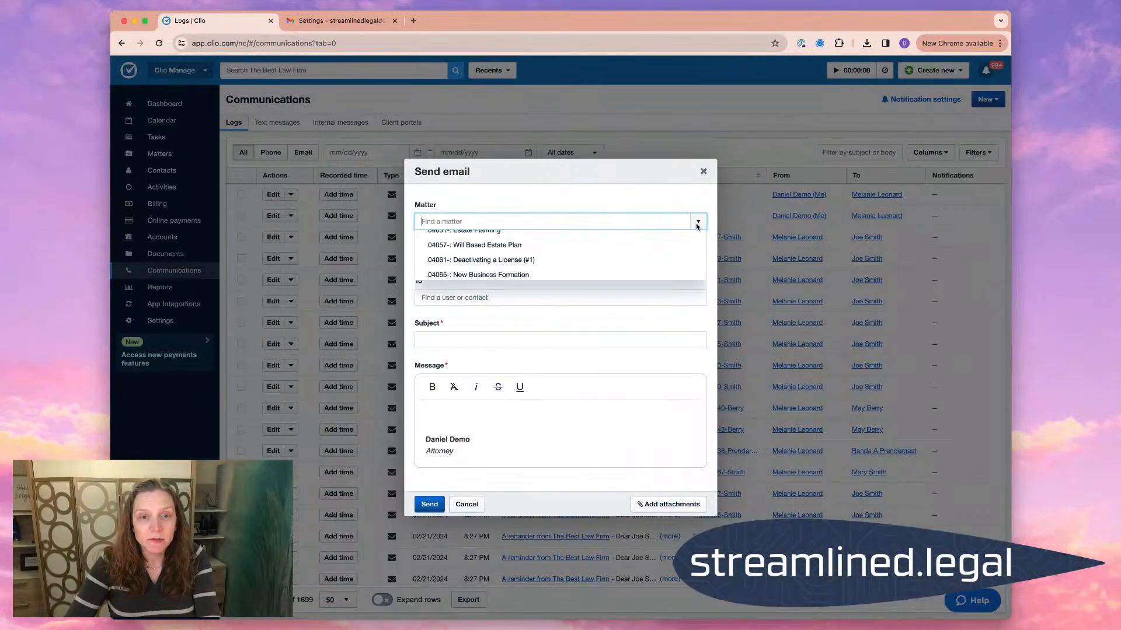
pyautogui.scroll(-2, 585, 286)
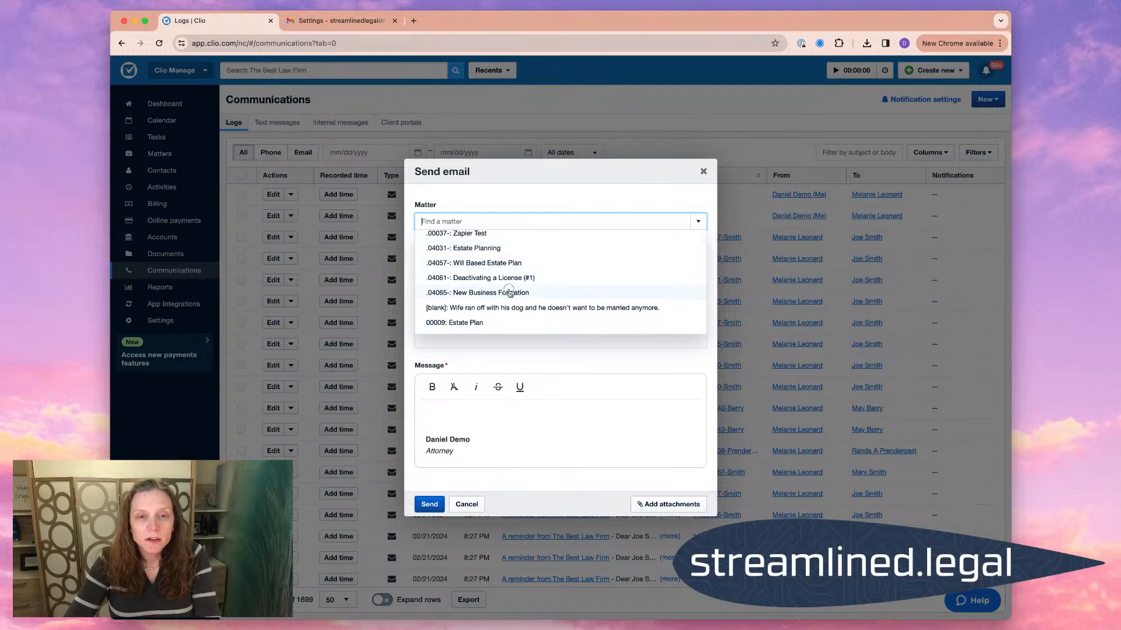
pyautogui.click(509, 292)
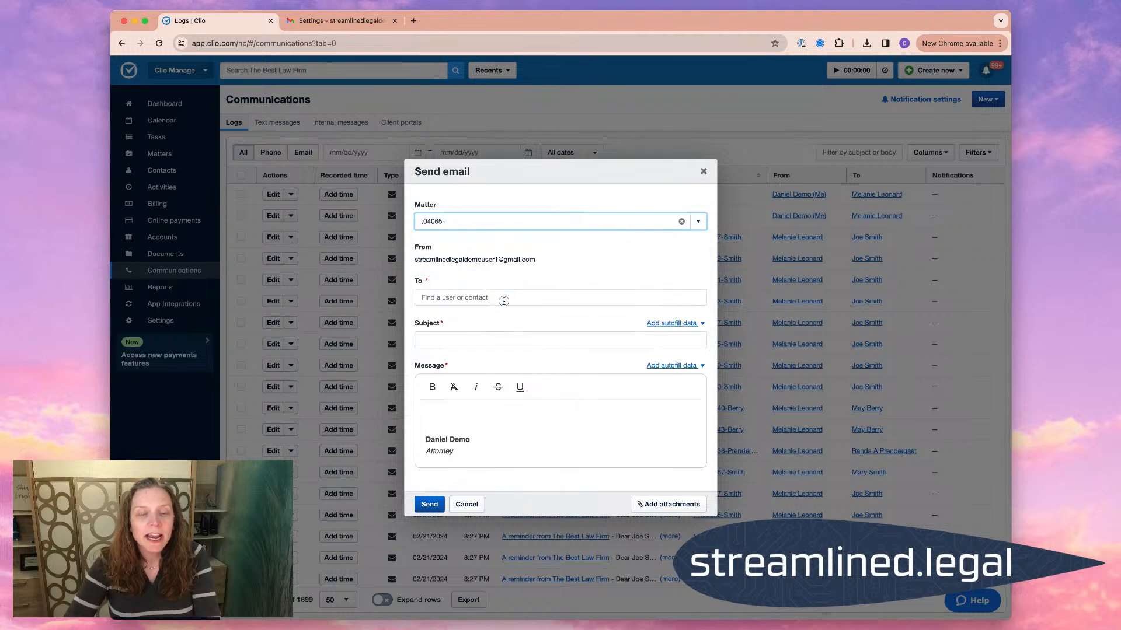
# - Address the email to the matching firm user rather than a contact, and set the subject to Test
pyautogui.click(503, 300)
pyautogui.write('me')
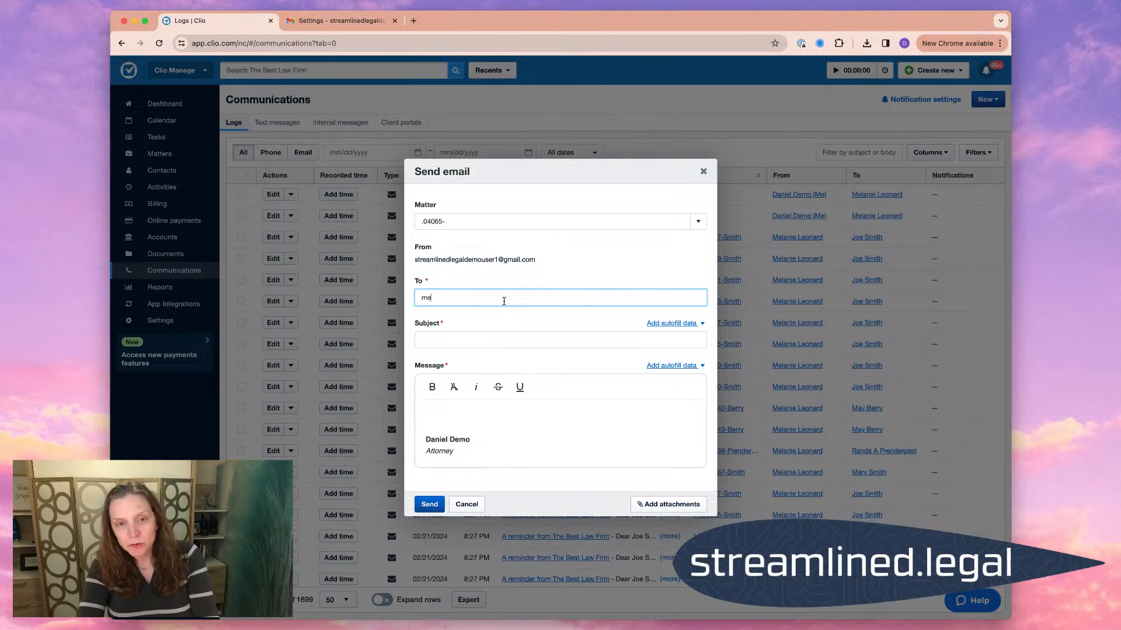
pyautogui.write('lanie')
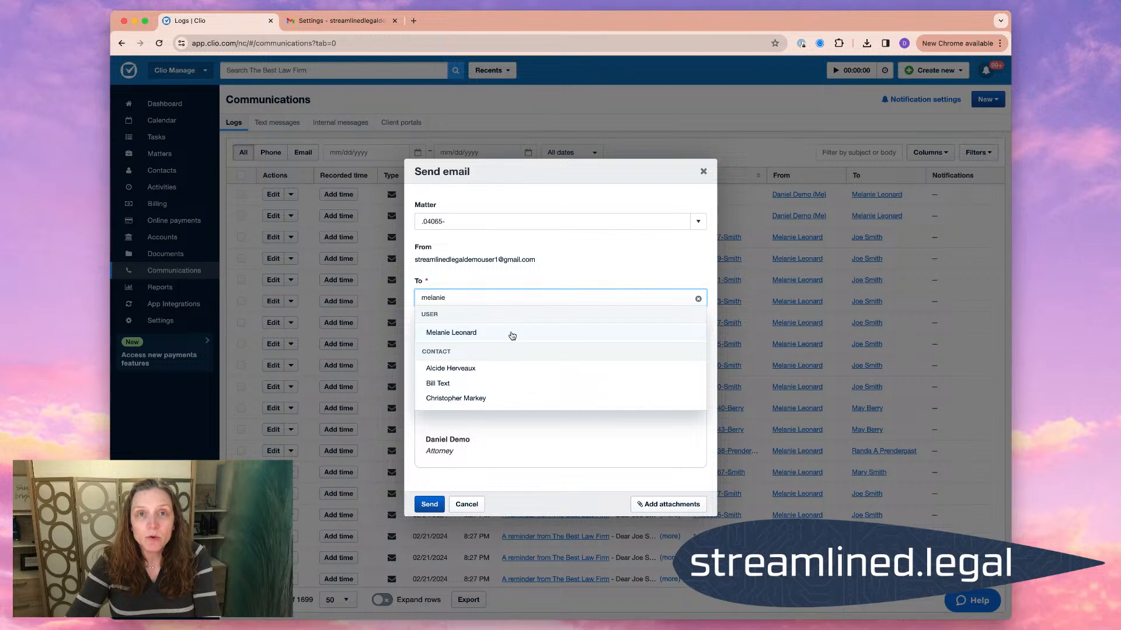
pyautogui.scroll(-2, 512, 335)
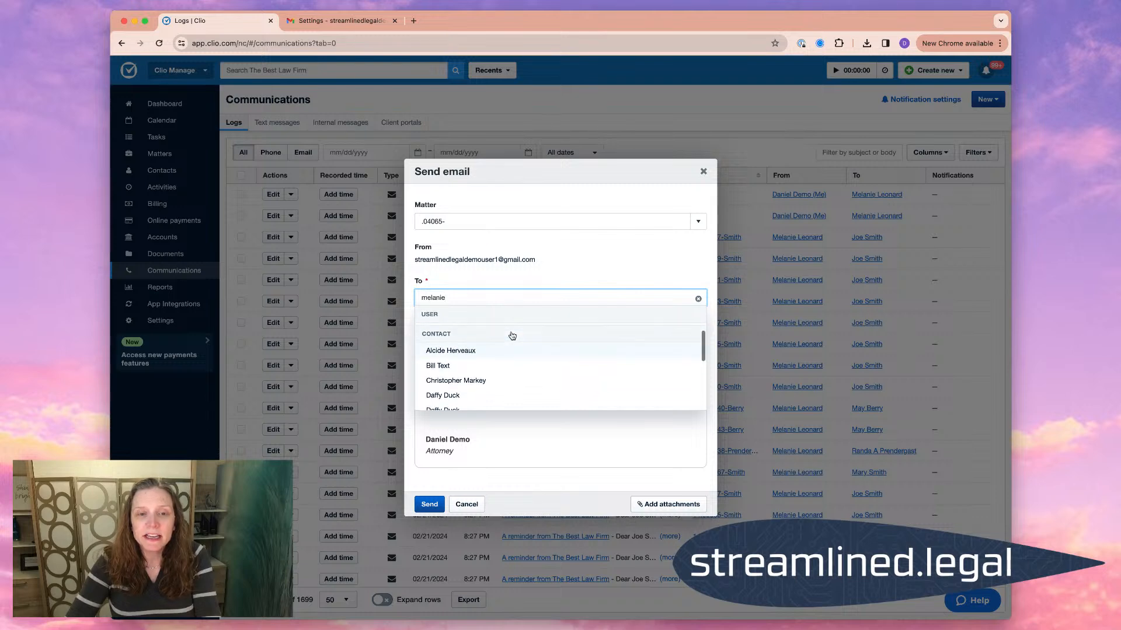
pyautogui.scroll(-5, 512, 335)
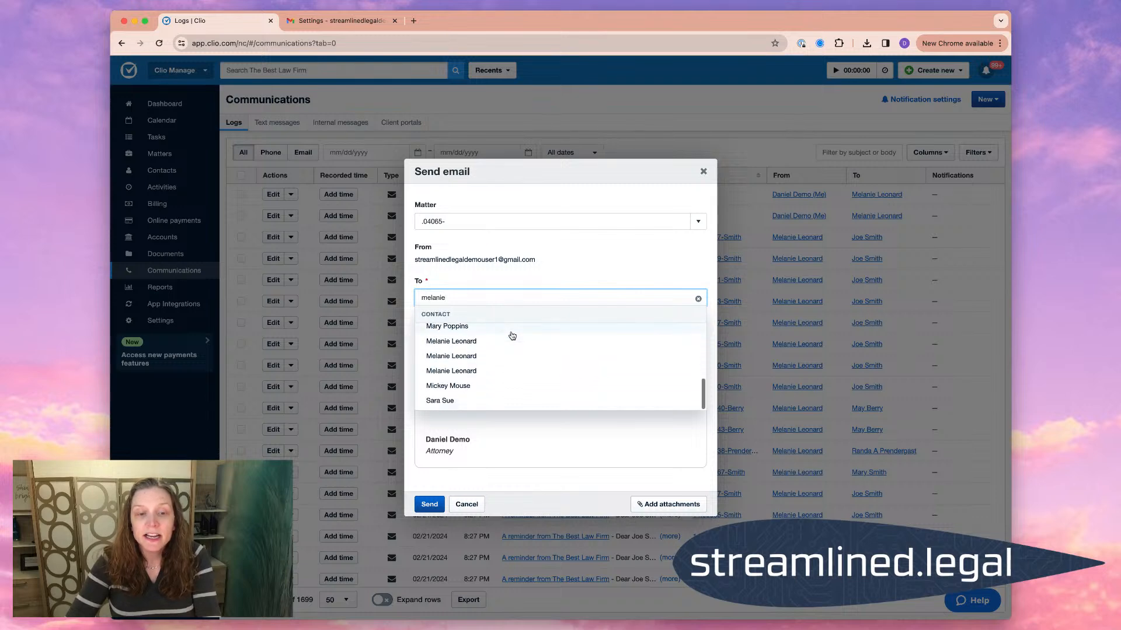
pyautogui.scroll(7, 508, 372)
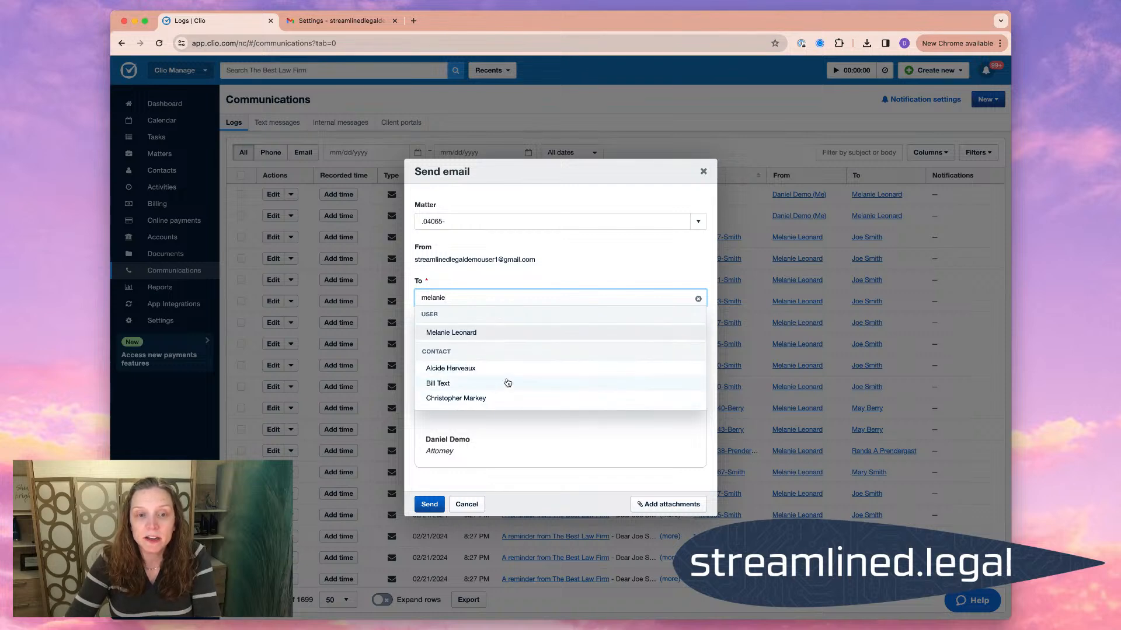
pyautogui.click(494, 334)
pyautogui.click(486, 341)
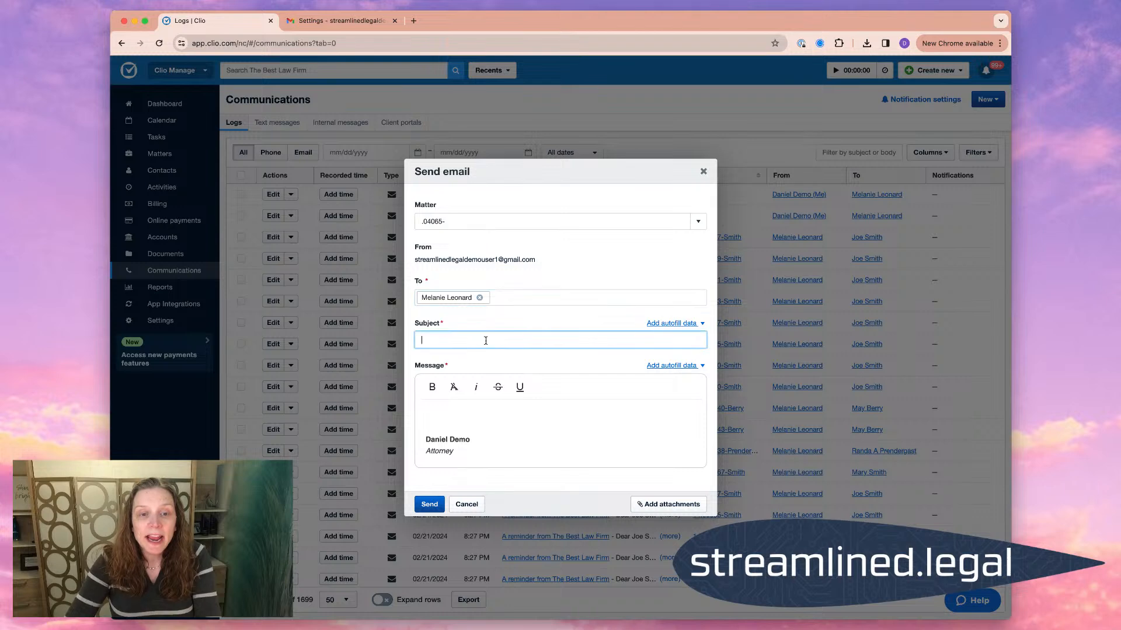
pyautogui.write('Test')
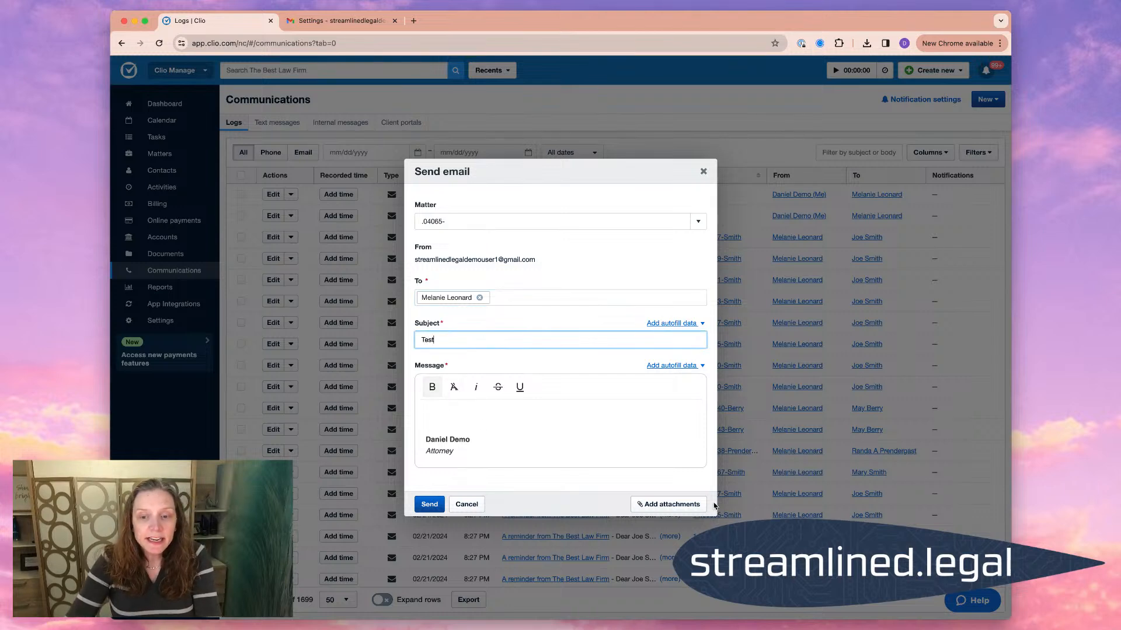
# - Examine the signature in the message body, checking its text formatting, contact lines and photo
pyautogui.scroll(-1, 606, 430)
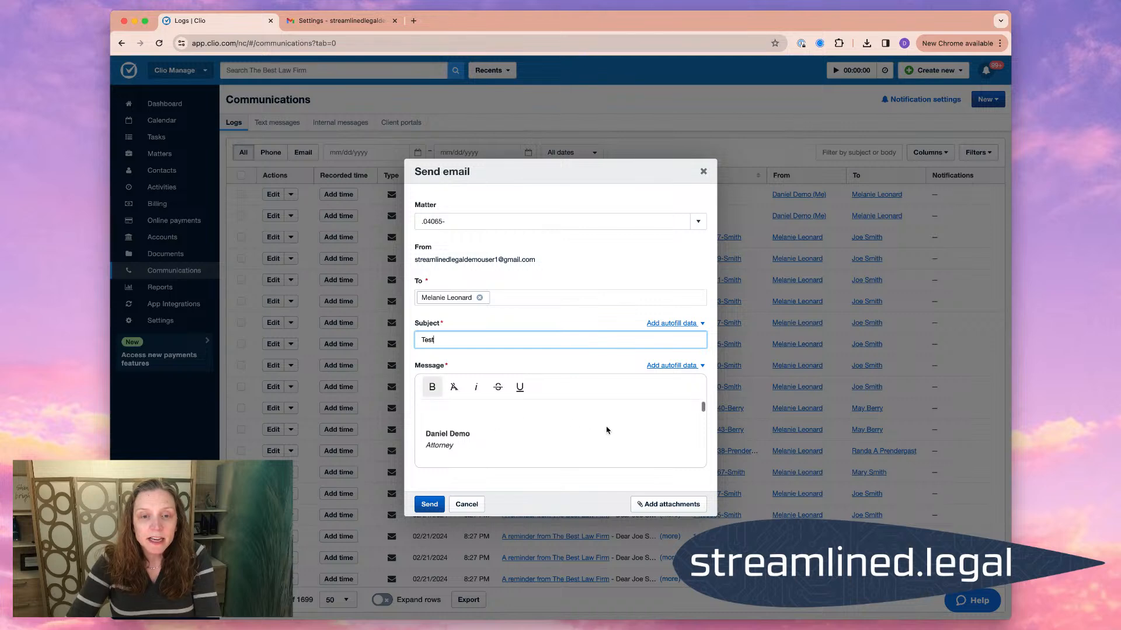
pyautogui.scroll(-2, 607, 430)
pyautogui.scroll(3, 605, 428)
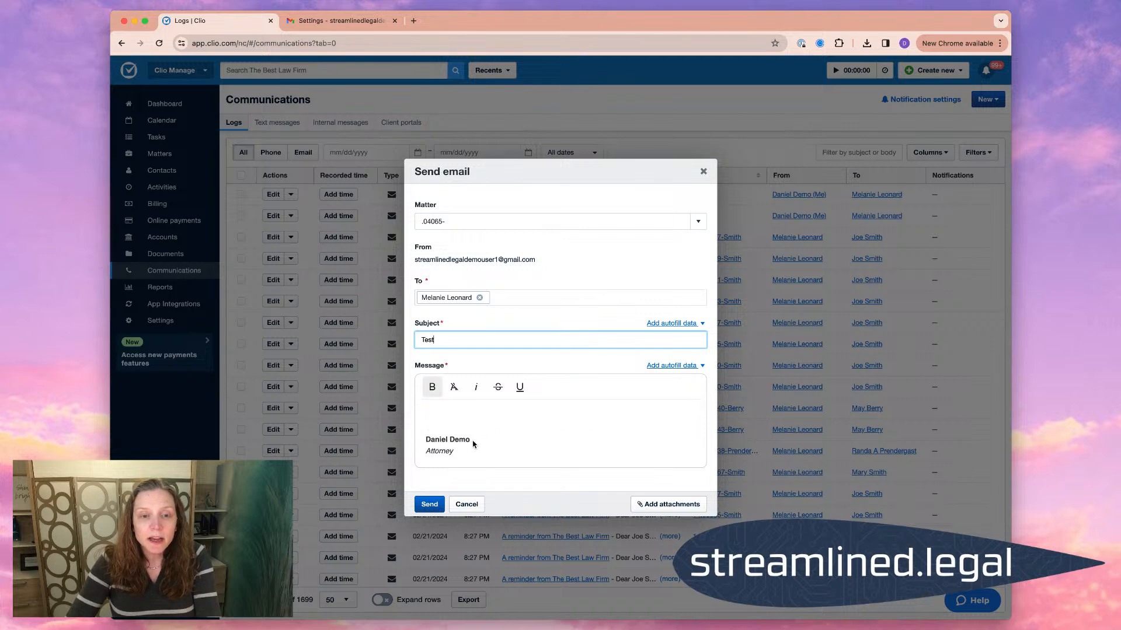
pyautogui.scroll(-3, 618, 447)
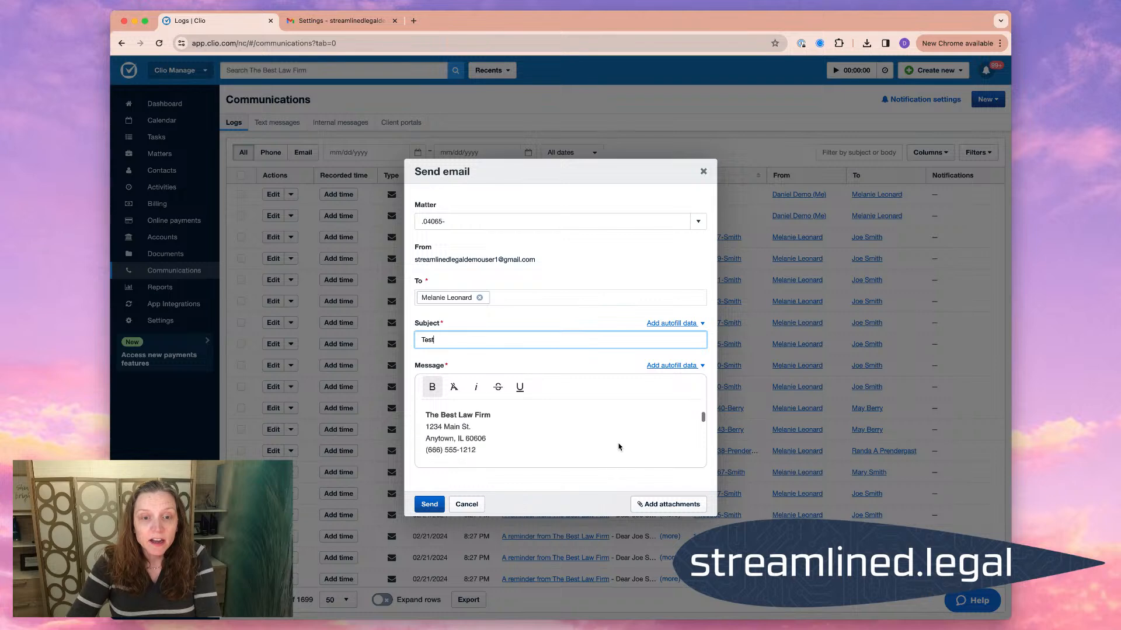
pyautogui.scroll(-5, 618, 447)
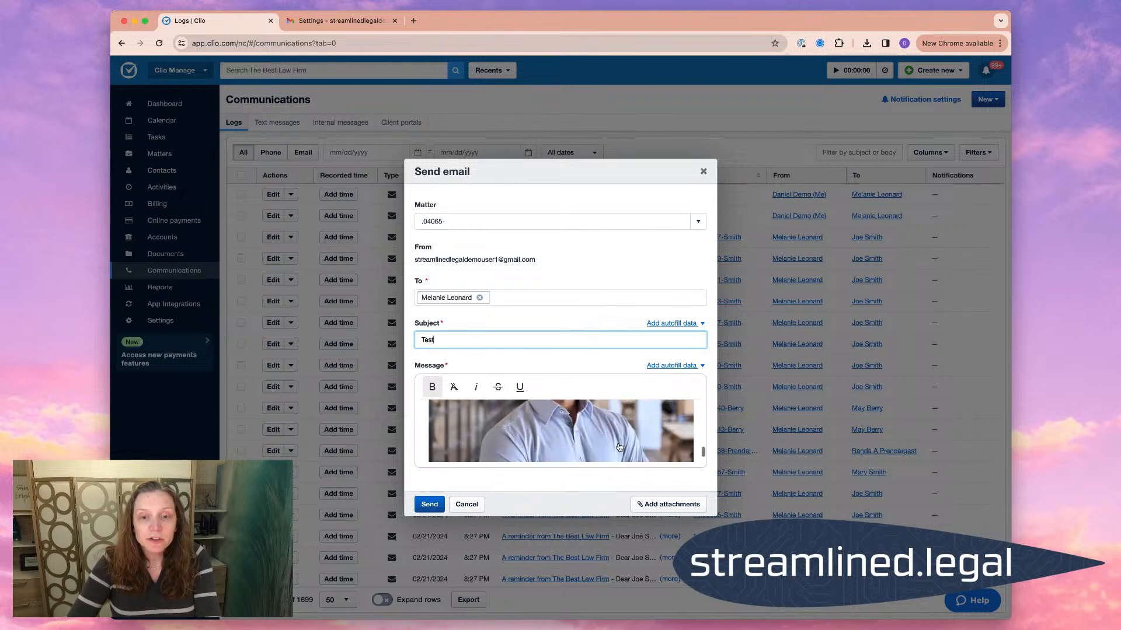
pyautogui.scroll(8, 619, 447)
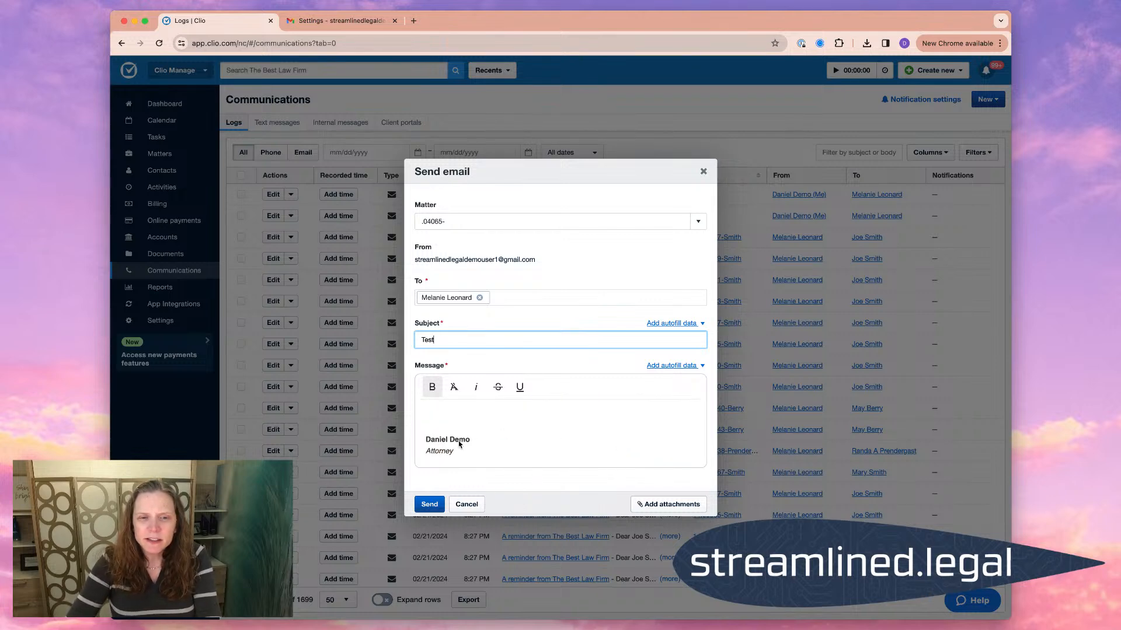
# - Begin the message above the signature with a Dear greeting using the recipient's first name, followed by a blank line
pyautogui.click(457, 387)
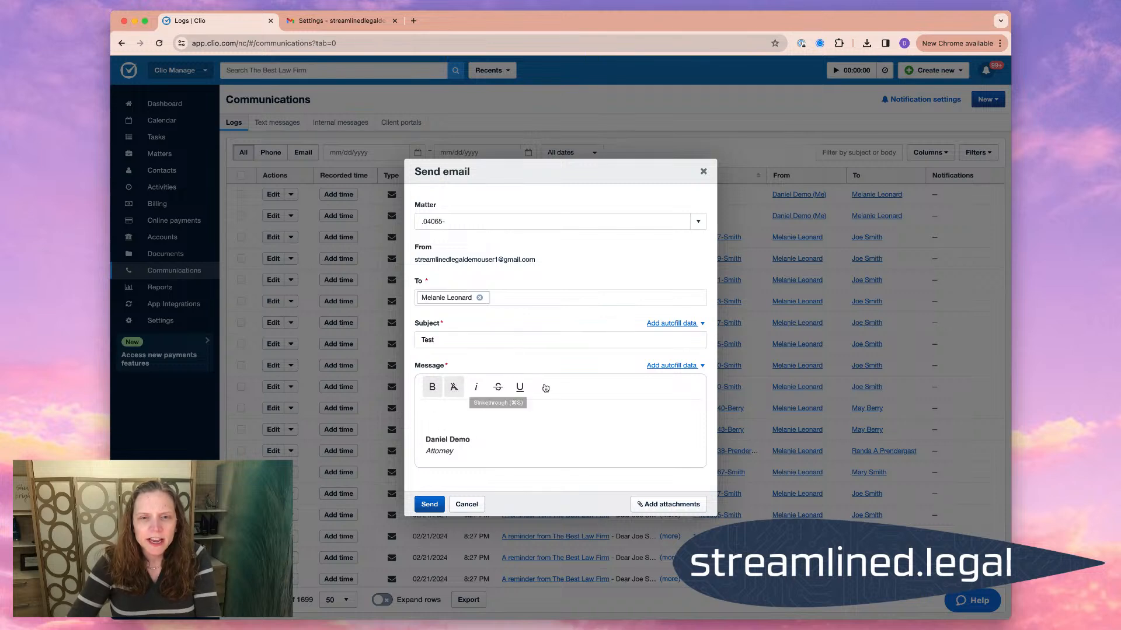
pyautogui.write('Dea')
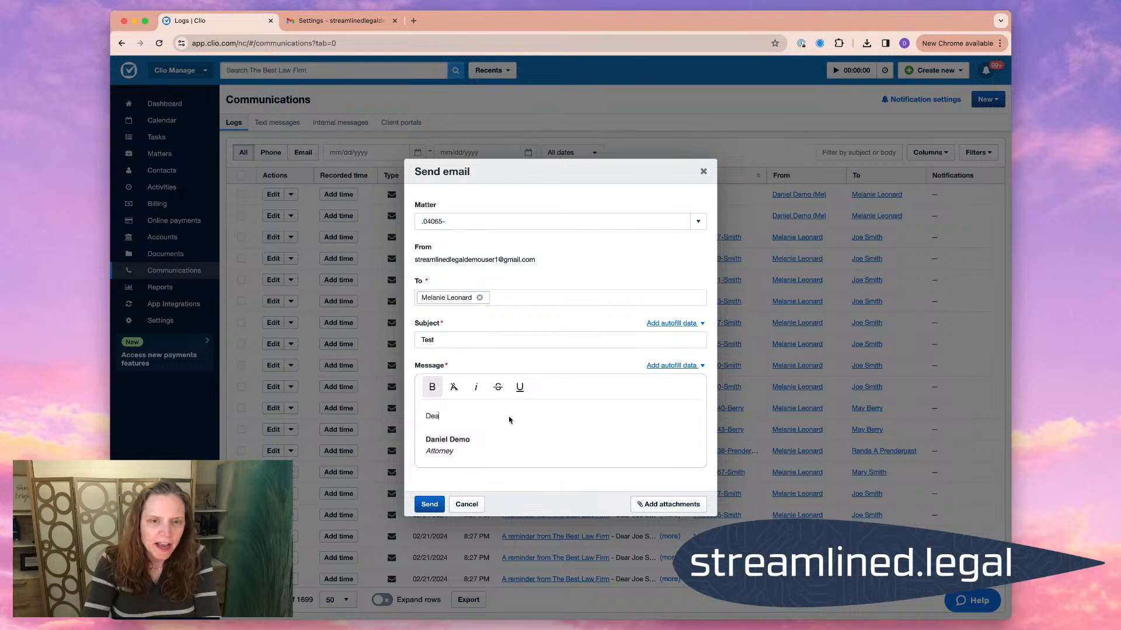
pyautogui.write('r Melanie')
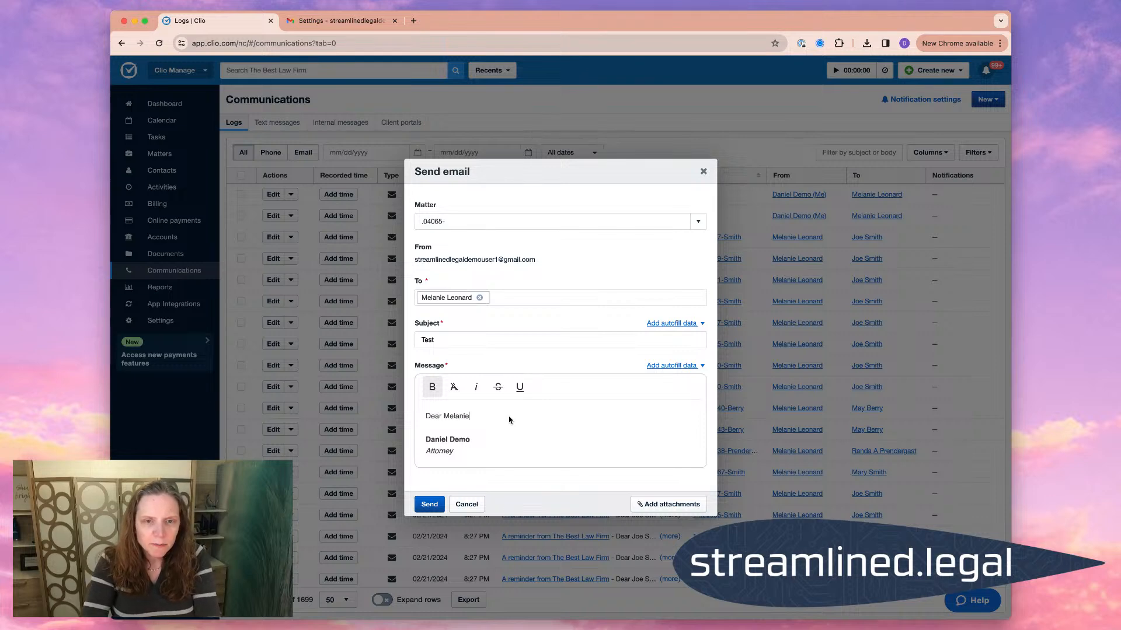
pyautogui.write(',')
pyautogui.press('Return')
pyautogui.press('Return')
# - Write the message text "Thanks for your time this afternoon. See you soon." below the greeting
pyautogui.write('Thanks fpr your')
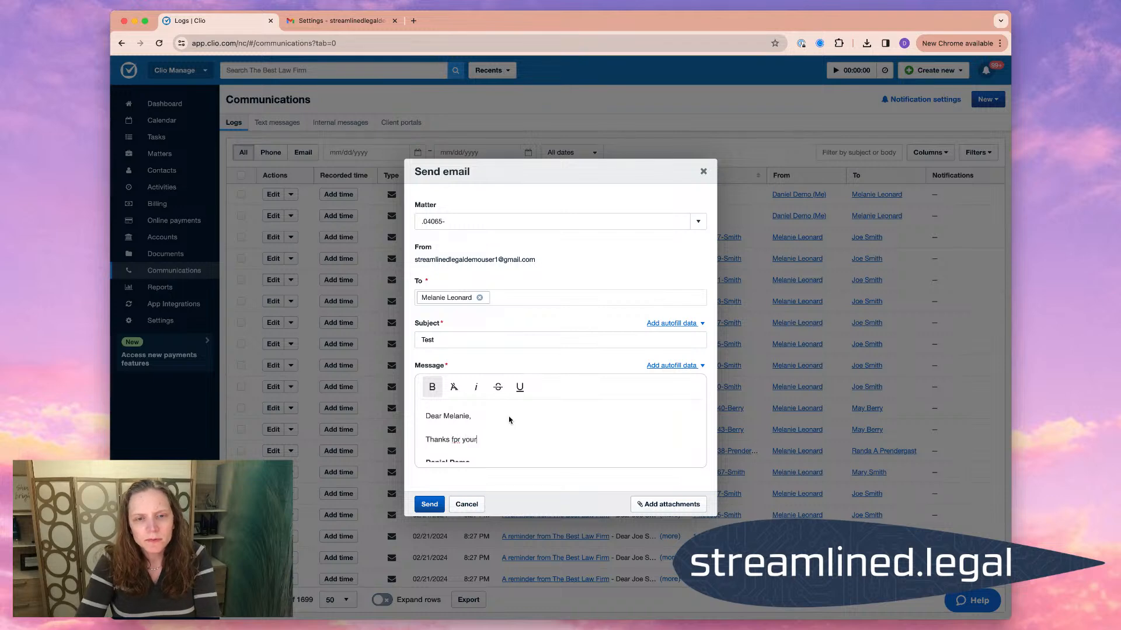
pyautogui.press('BackSpace')
pyautogui.press('BackSpace')
pyautogui.press('BackSpace')
pyautogui.press('BackSpace')
pyautogui.press('BackSpace')
pyautogui.press('BackSpace')
pyautogui.press('BackSpace')
pyautogui.write('or your ')
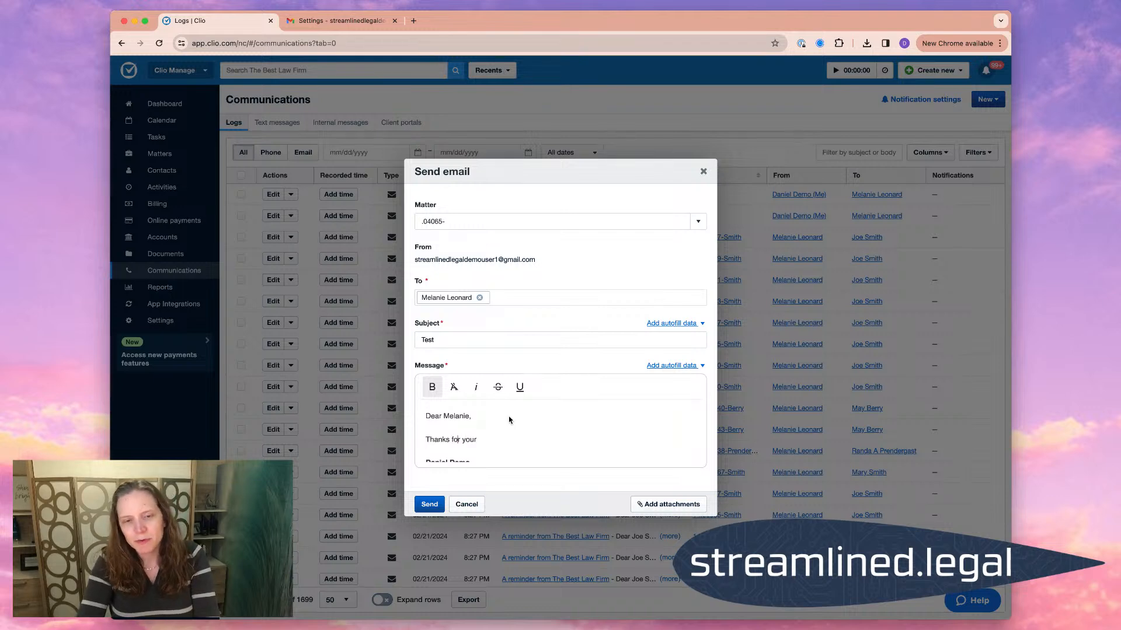
pyautogui.write('time ')
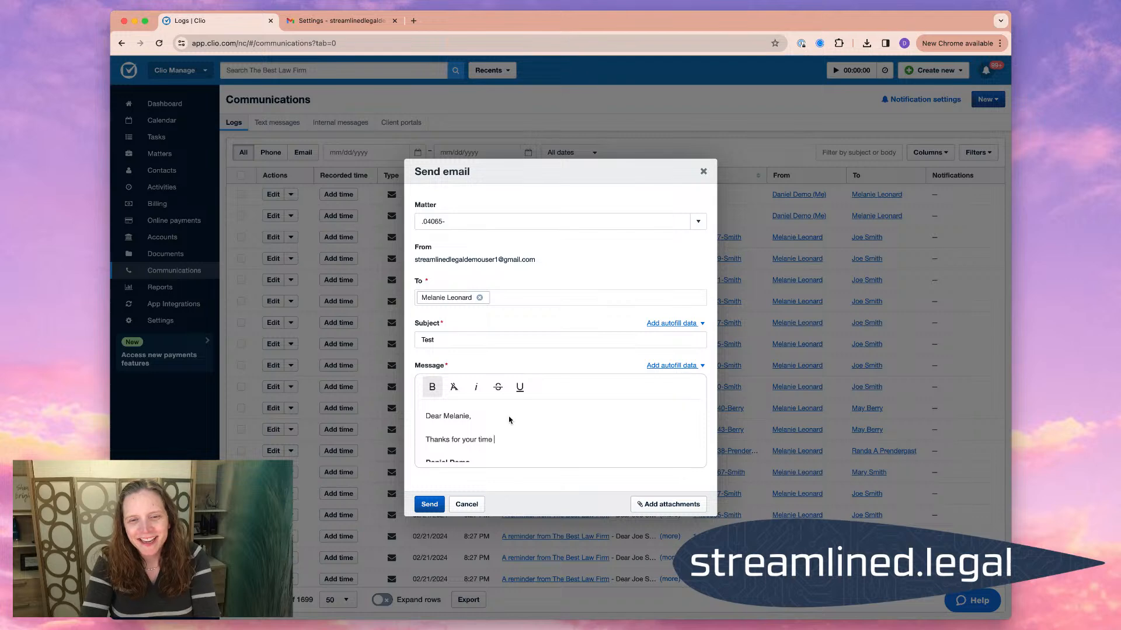
pyautogui.write('this af')
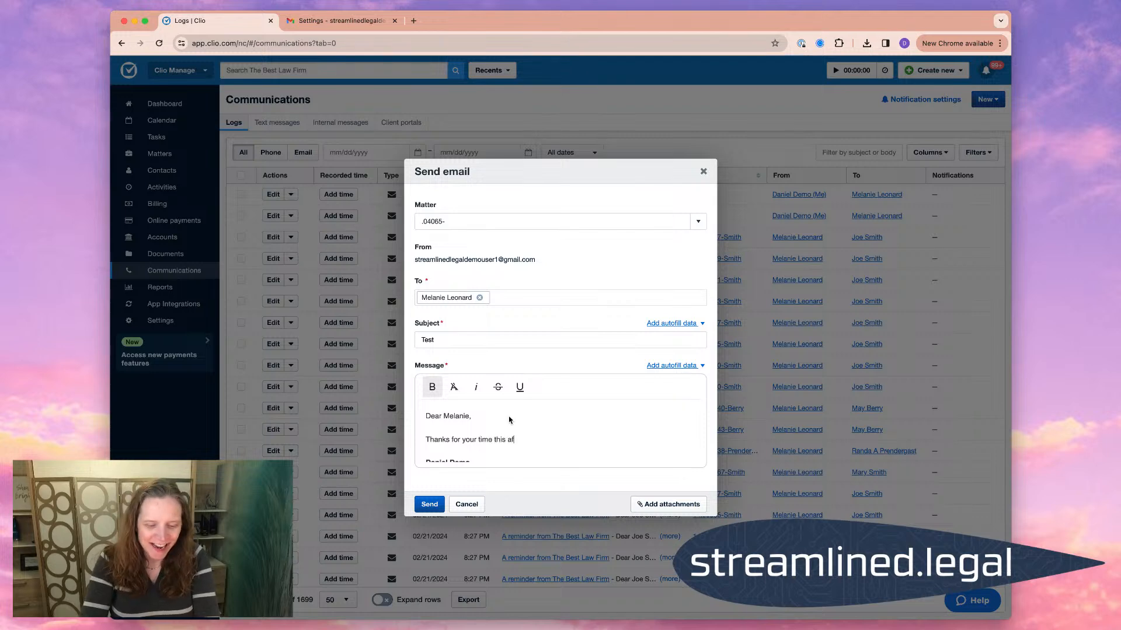
pyautogui.write('ternoon')
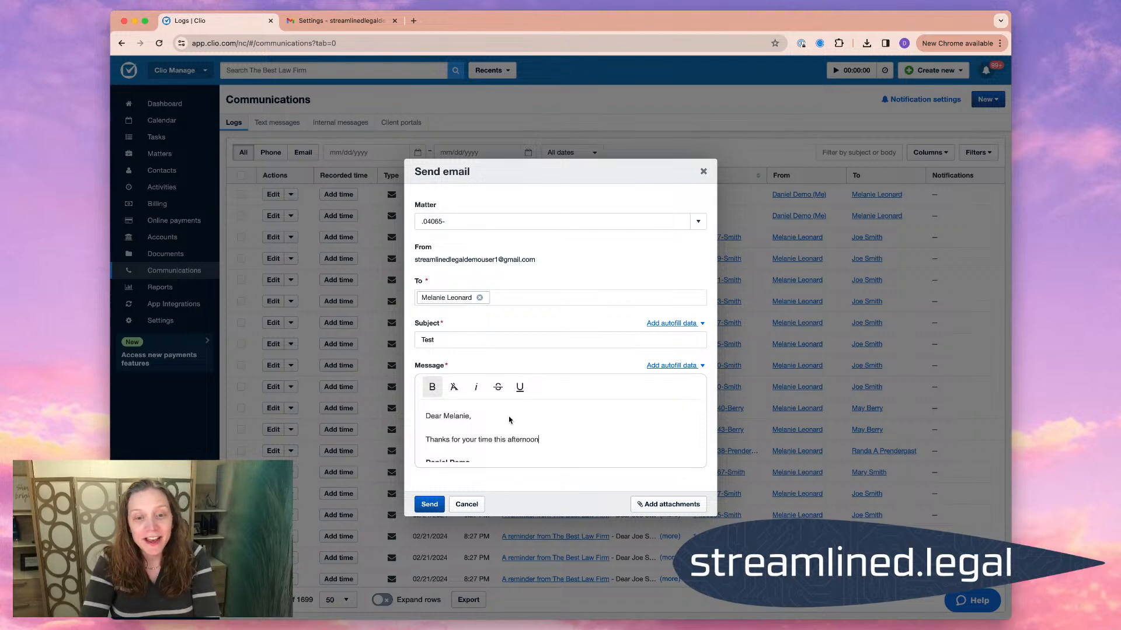
pyautogui.write('.  See you soon.')
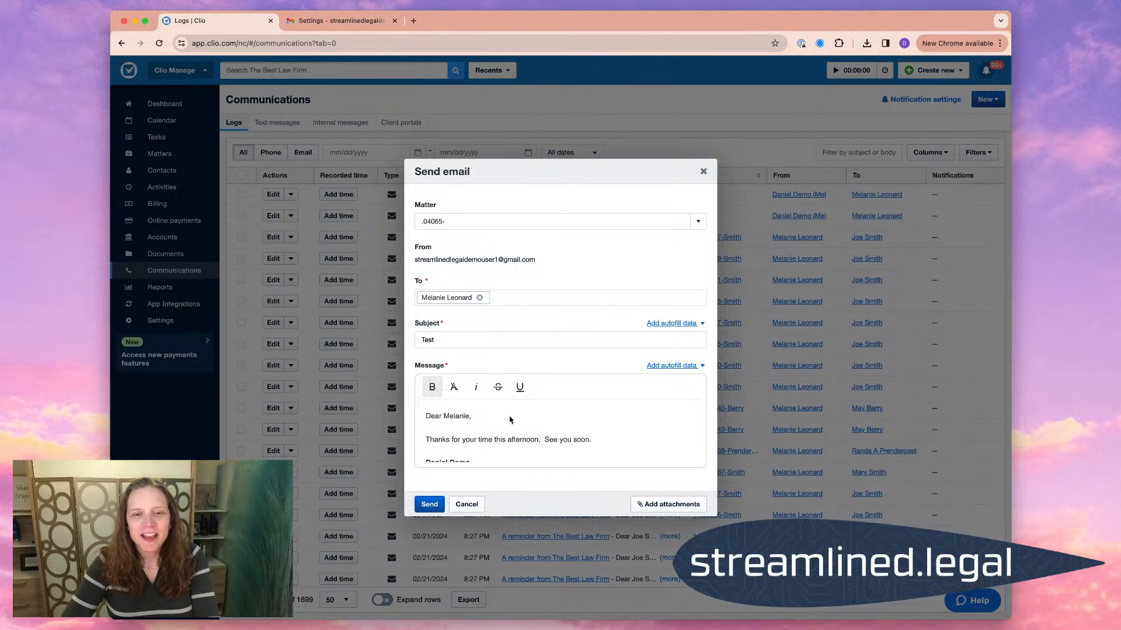
# - Check the signature below the message text once more and send the email
pyautogui.scroll(-5, 595, 432)
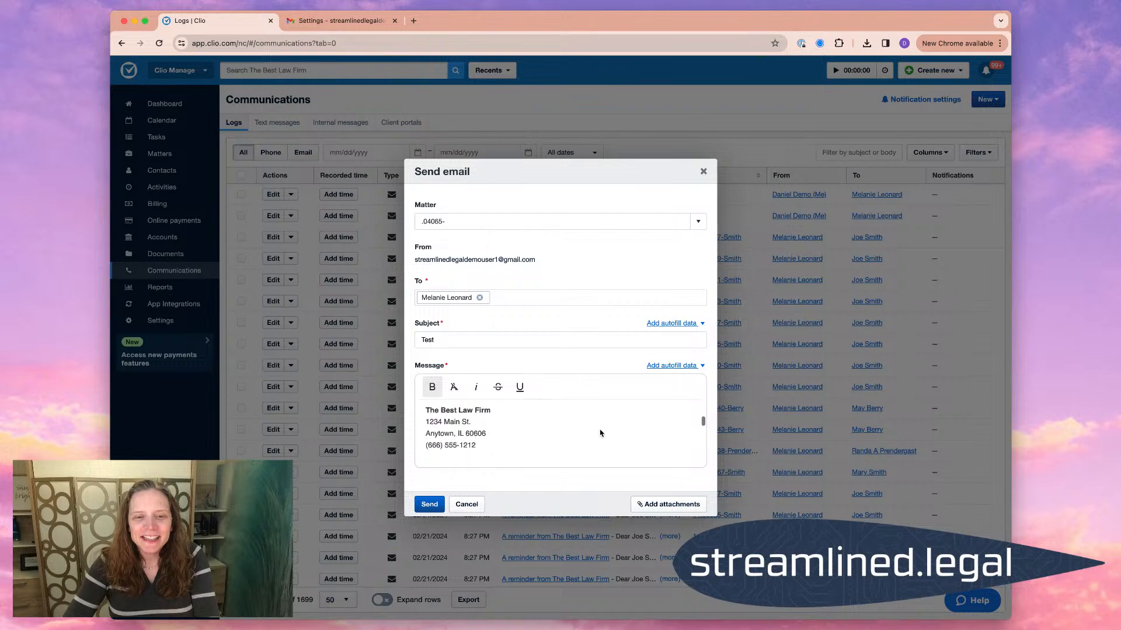
pyautogui.scroll(-3, 600, 433)
pyautogui.scroll(10, 600, 433)
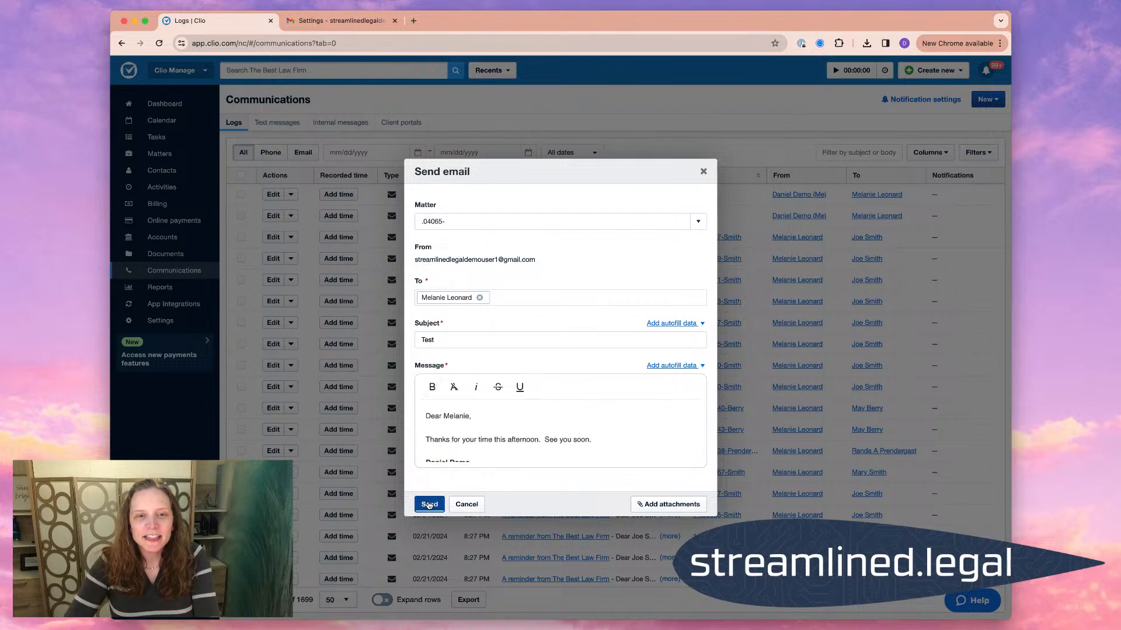
pyautogui.click(429, 505)
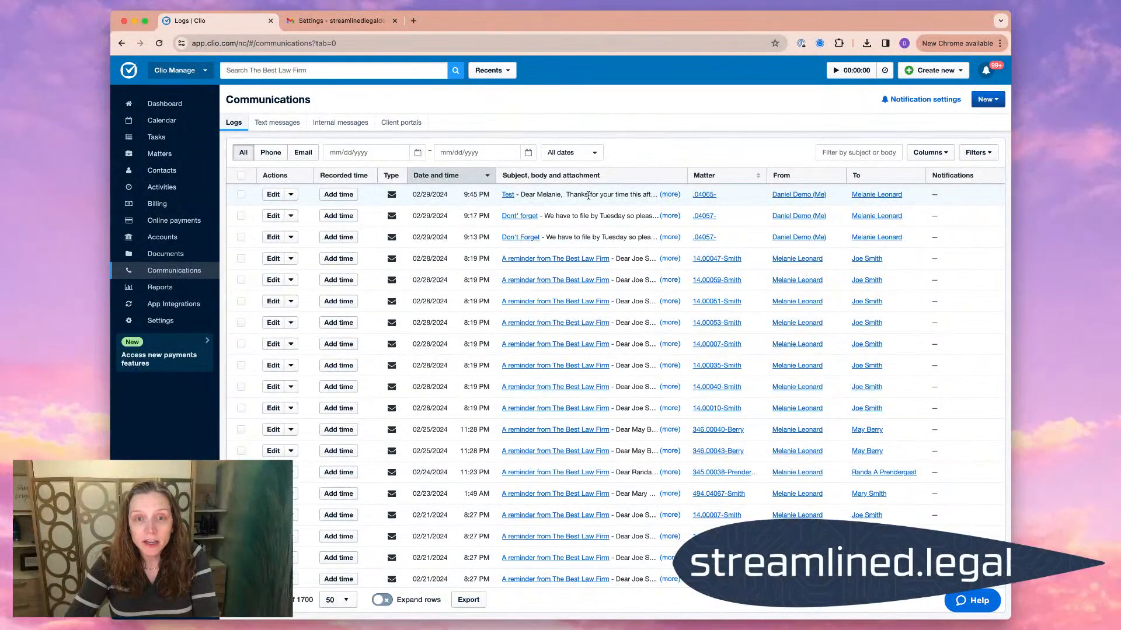
# - Open the sent email's matter in a new browser tab and view its communications log, dismissing the Send emails from Manage pop-up
pyautogui.keyDown('super'); pyautogui.click(705, 195); pyautogui.keyUp('super')
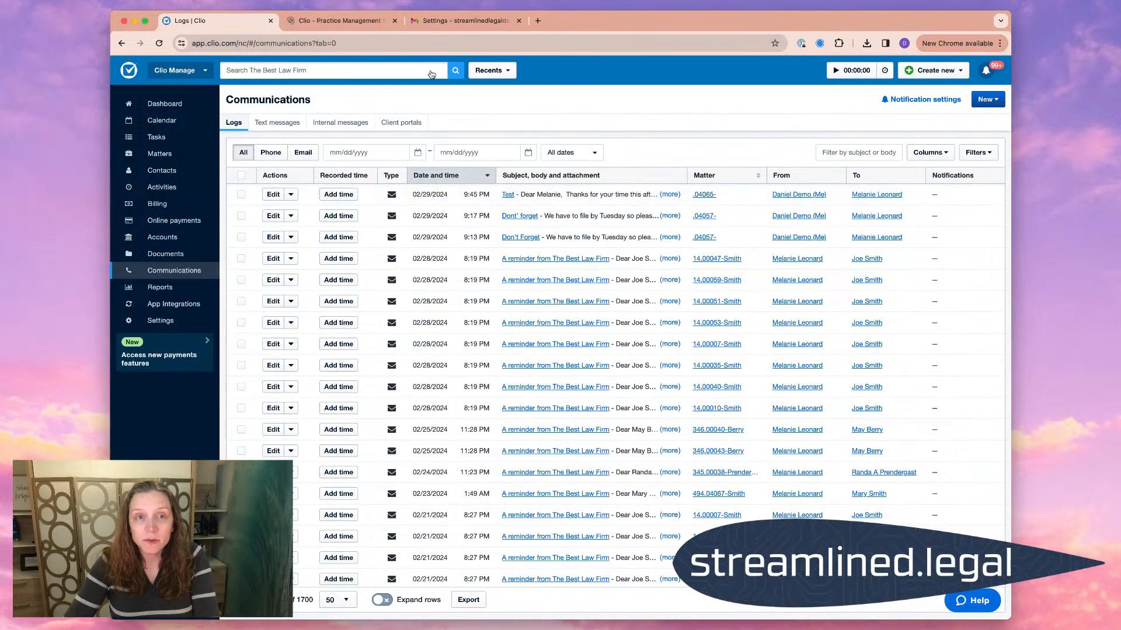
pyautogui.click(370, 22)
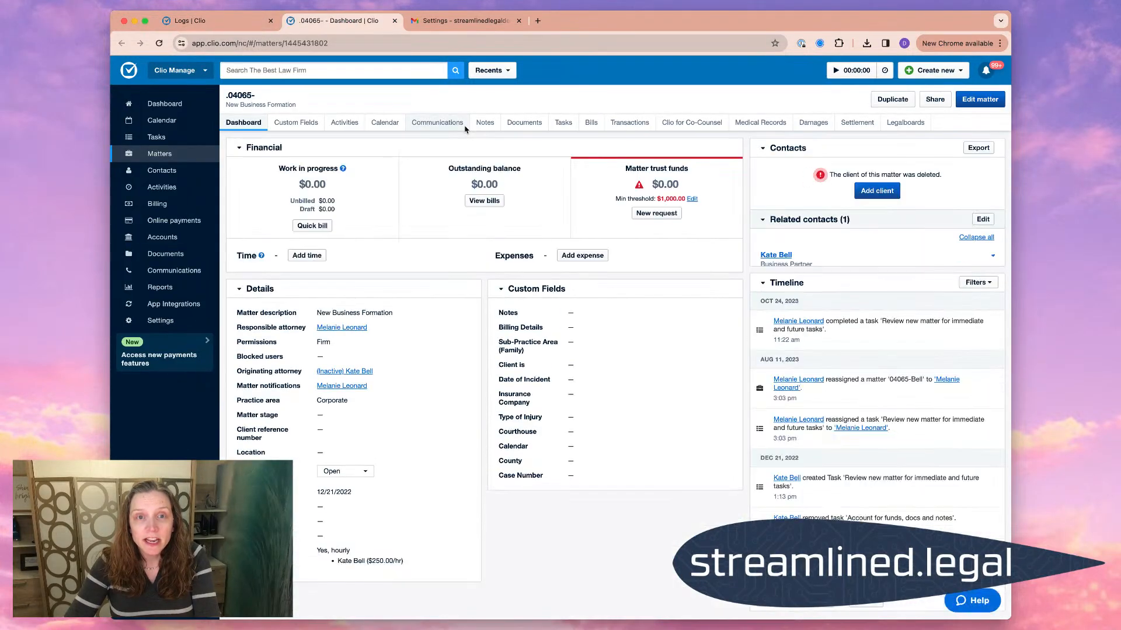
pyautogui.click(445, 122)
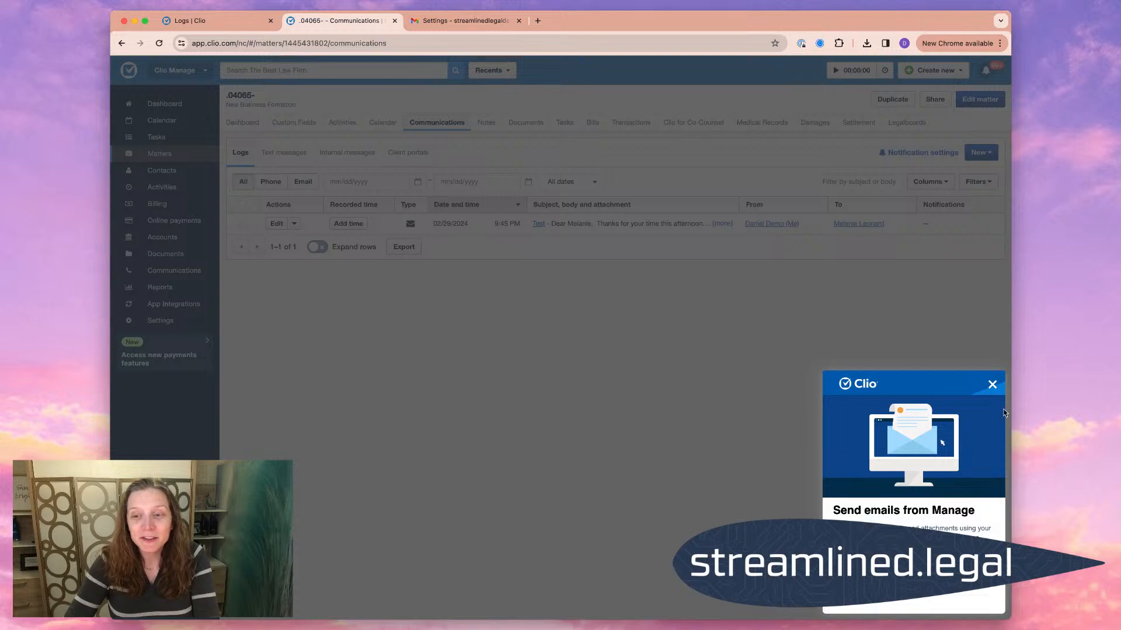
pyautogui.click(993, 385)
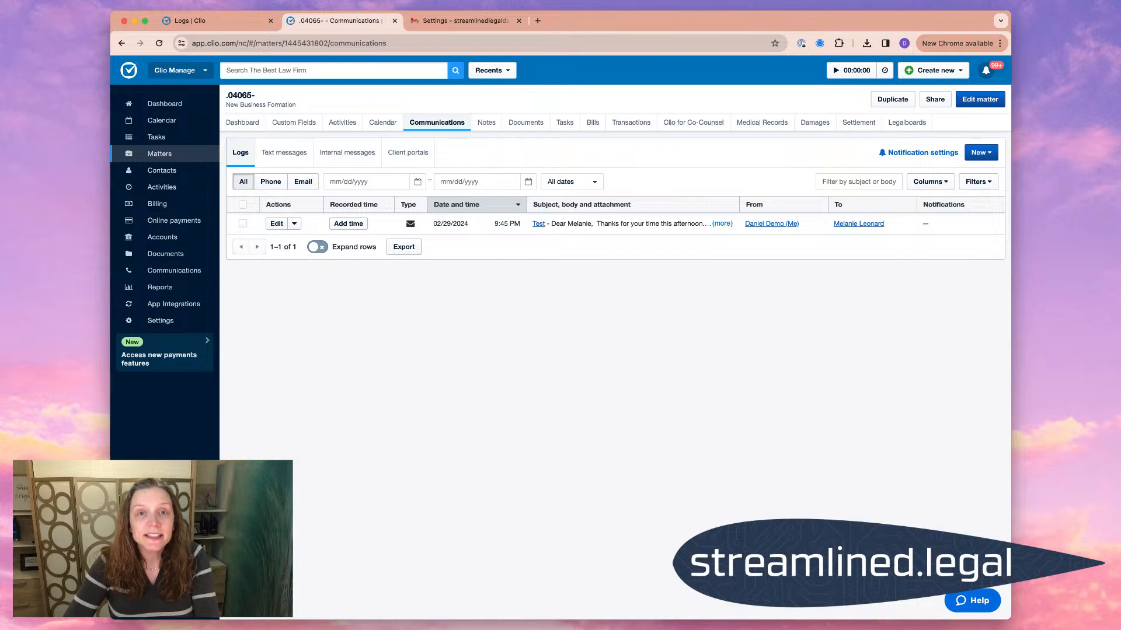
# - Switch to the recipient's Gmail window and examine the received Test email's signature text and photo
pyautogui.click(698, 622)
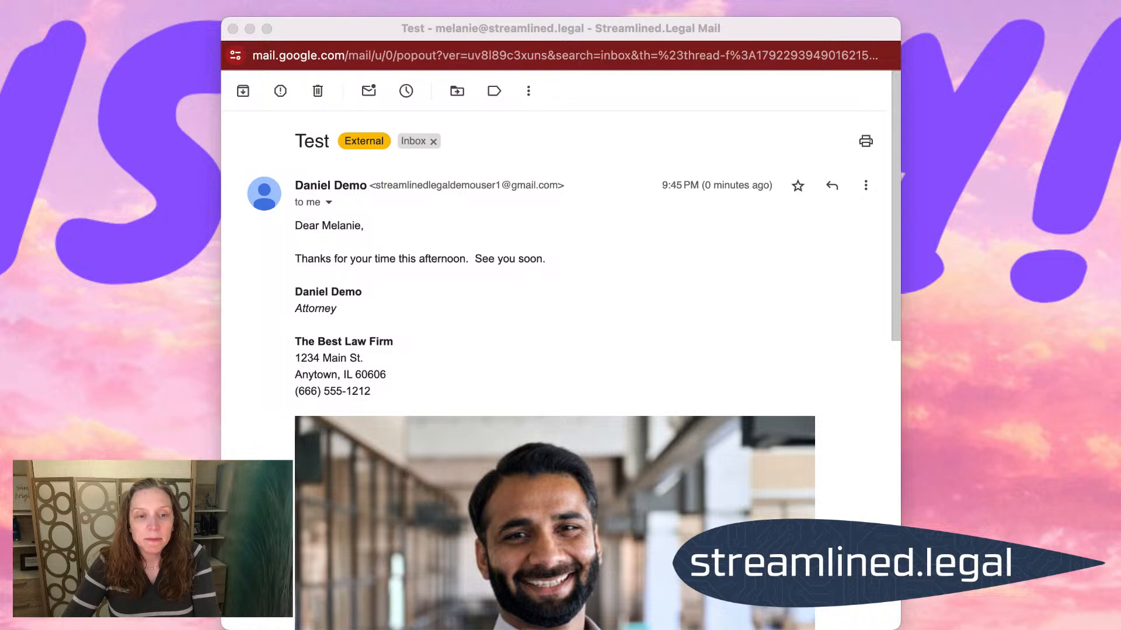
pyautogui.scroll(-2, 560, 350)
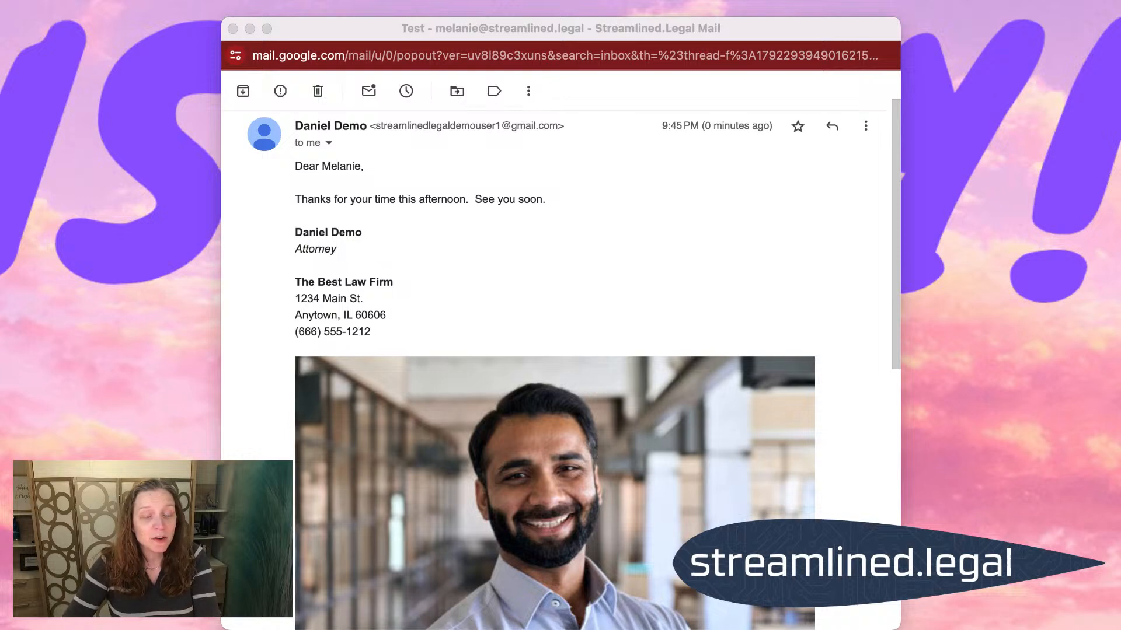
pyautogui.scroll(-10, 560, 350)
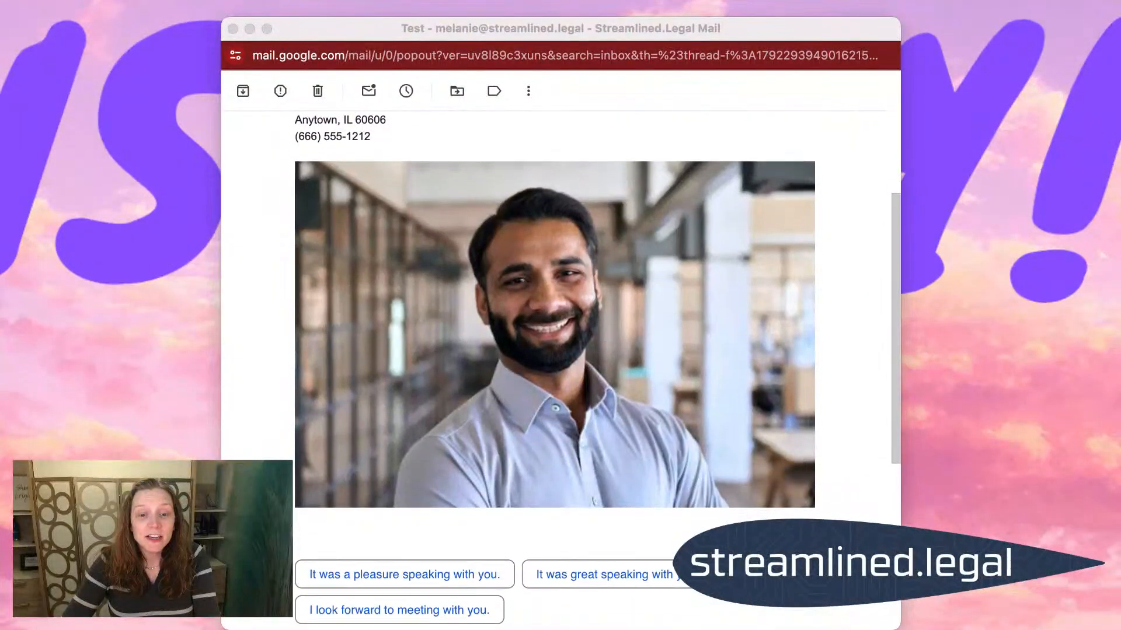
pyautogui.scroll(10, 560, 350)
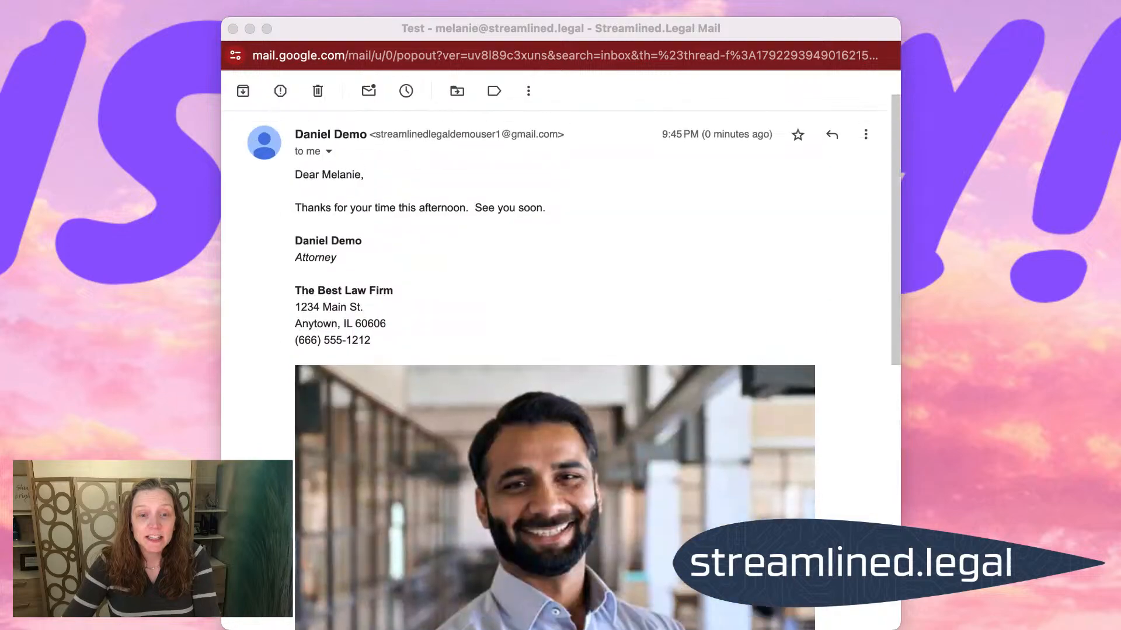